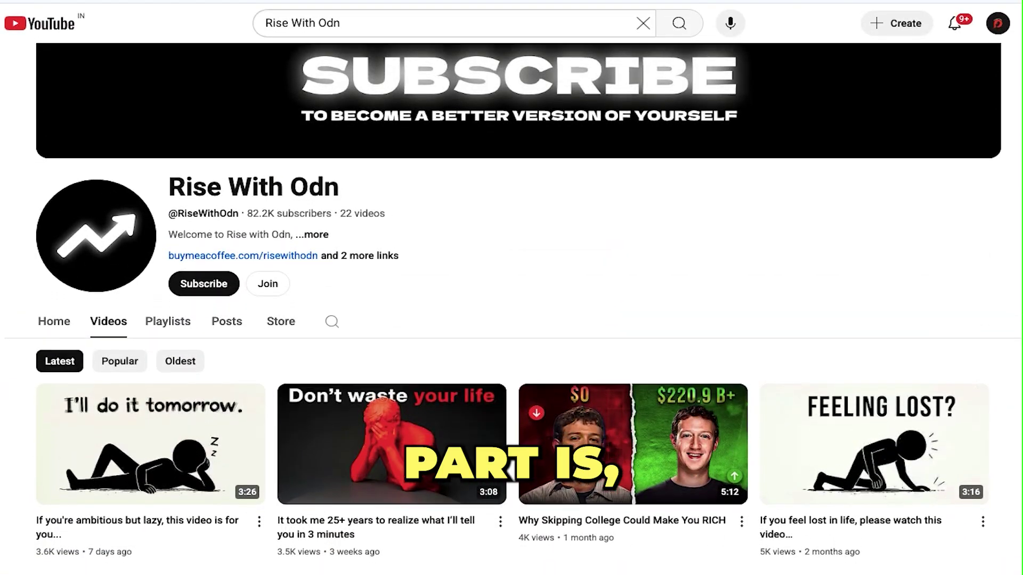
- Scrub a channel video to about 2:21, then select the title 'Why Skipping College Could Make You RICH'
scroll(512, 319, "down", 5)
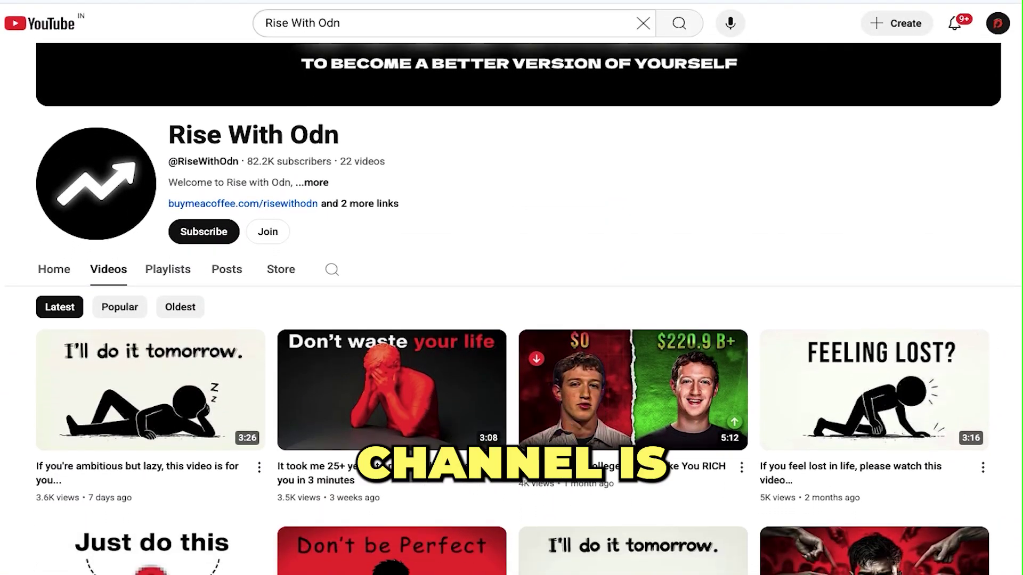
scroll(511, 320, "down", 5)
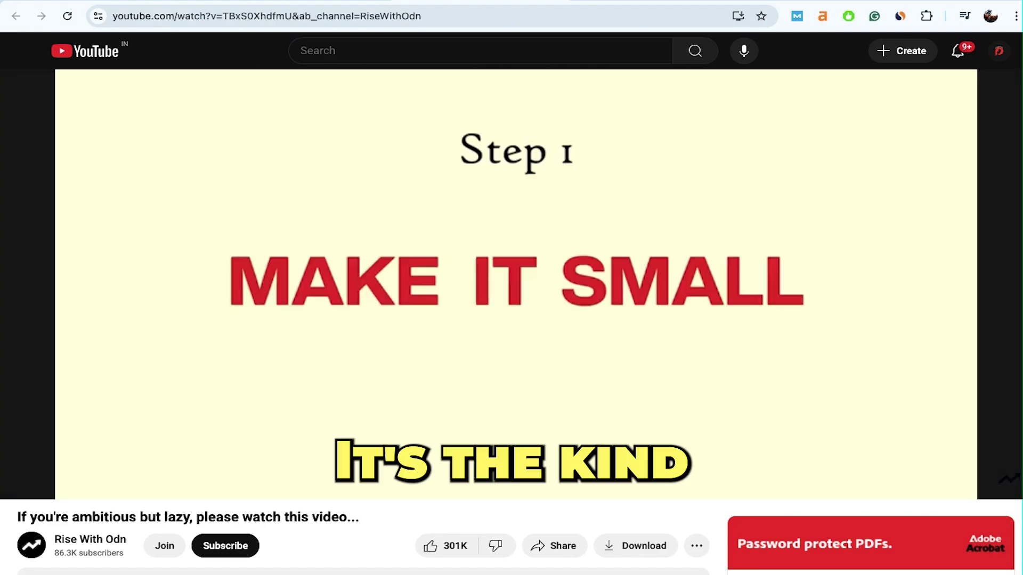
left_click(662, 278)
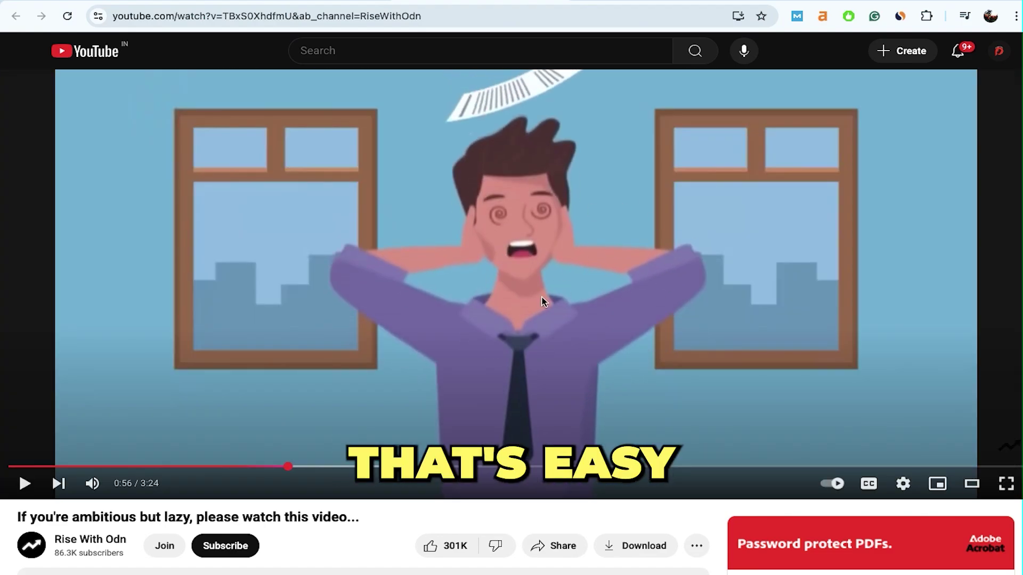
left_click(384, 467)
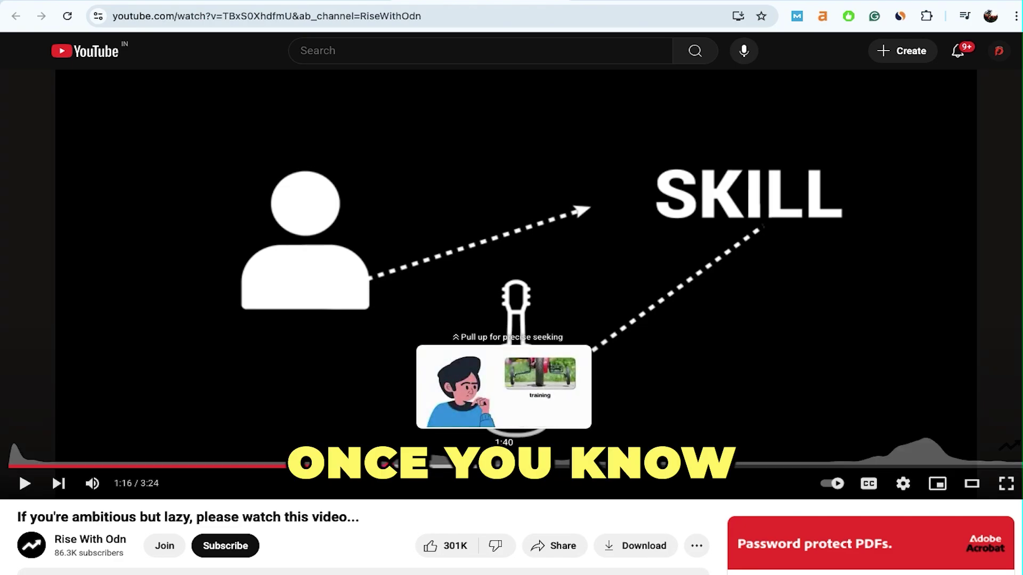
left_click(580, 467)
left_click(712, 469)
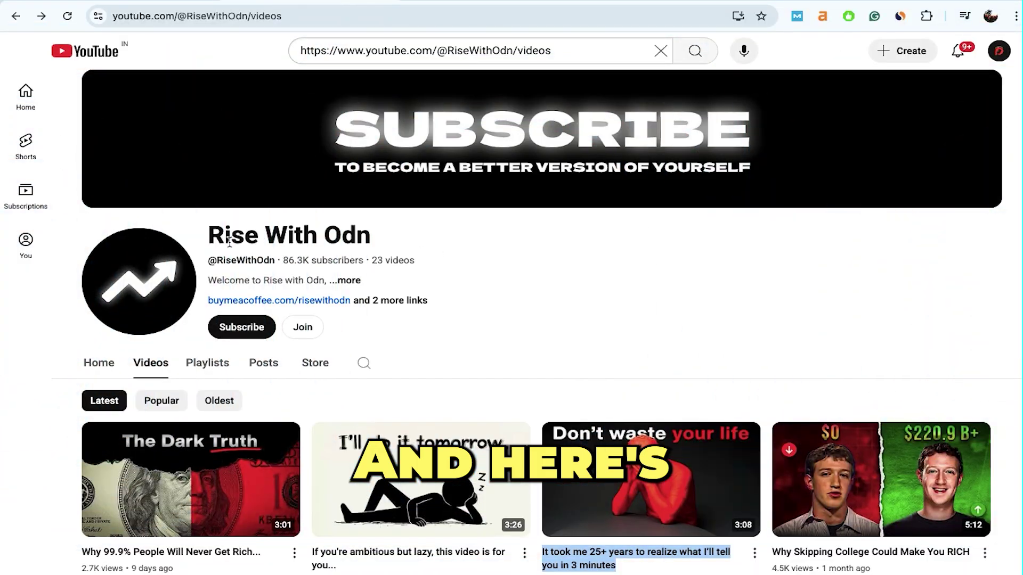
scroll(486, 273, "down", 4)
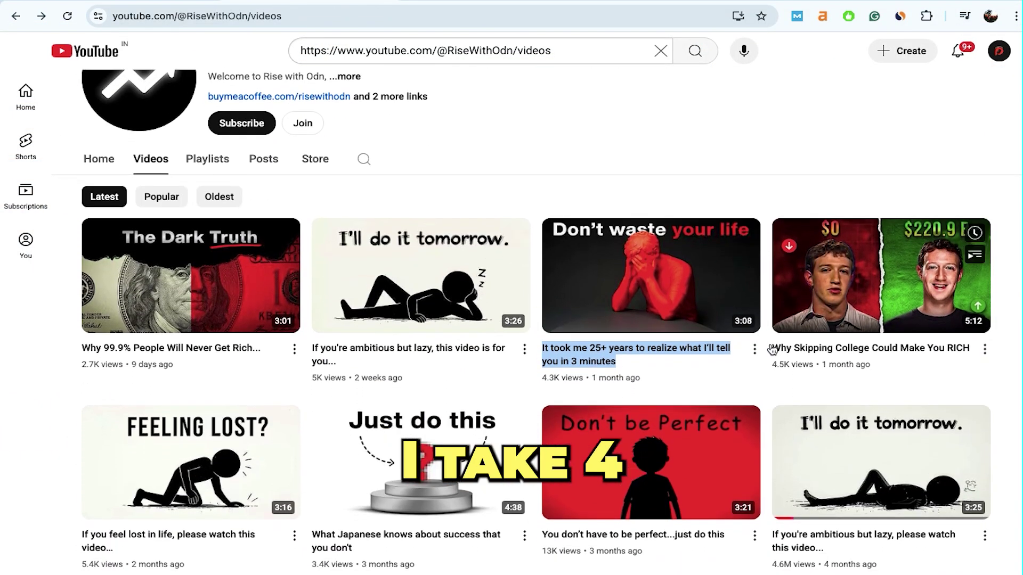
left_click_drag(830, 351, 970, 348)
key("ctrl+c")
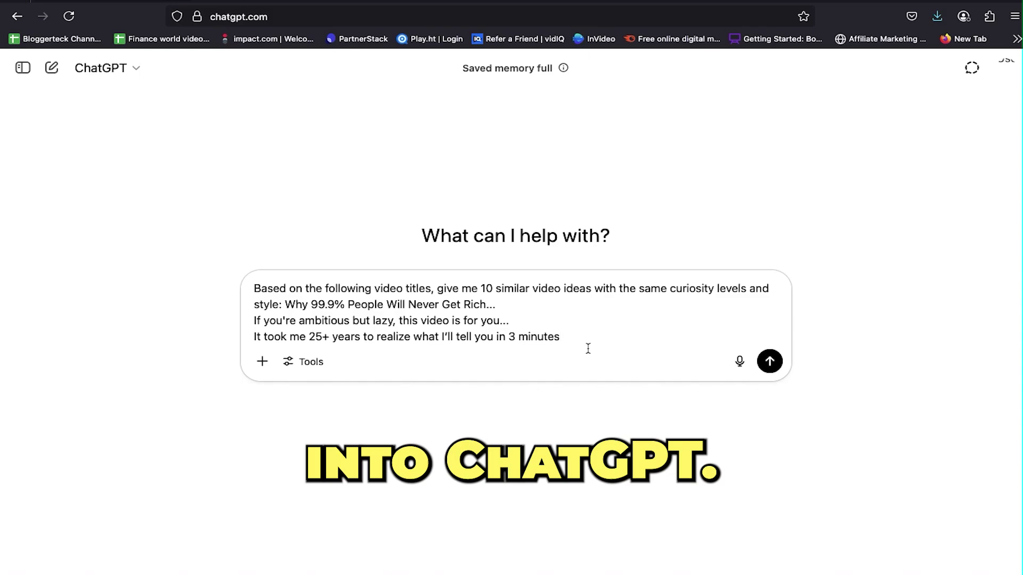
- Add the fourth title to the ChatGPT prompt and send the request for 10 similar ideas
key("shift+Return")
key("ctrl+v")
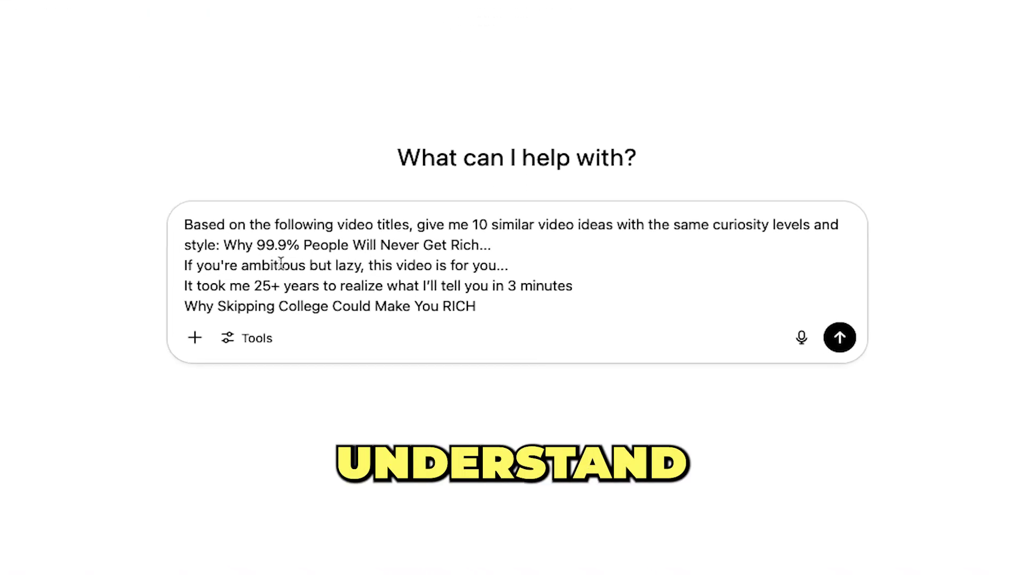
left_click_drag(223, 245, 477, 319)
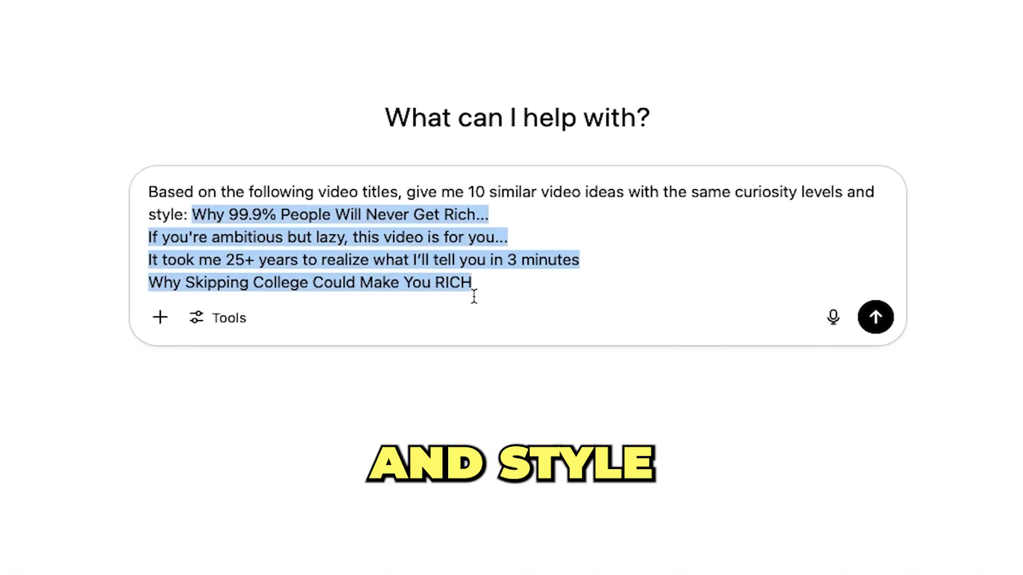
left_click(499, 288)
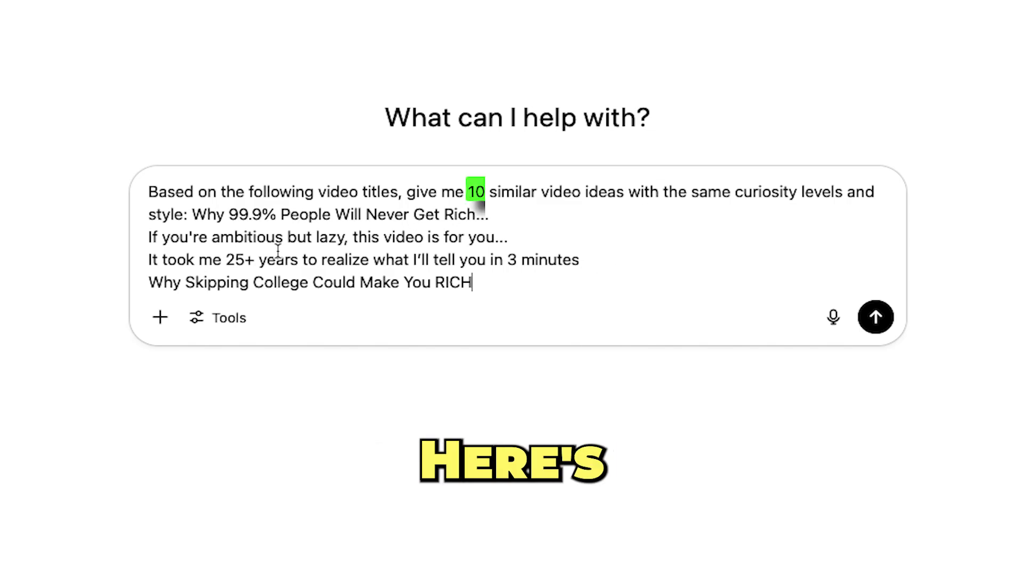
left_click_drag(192, 214, 424, 265)
left_click(573, 285)
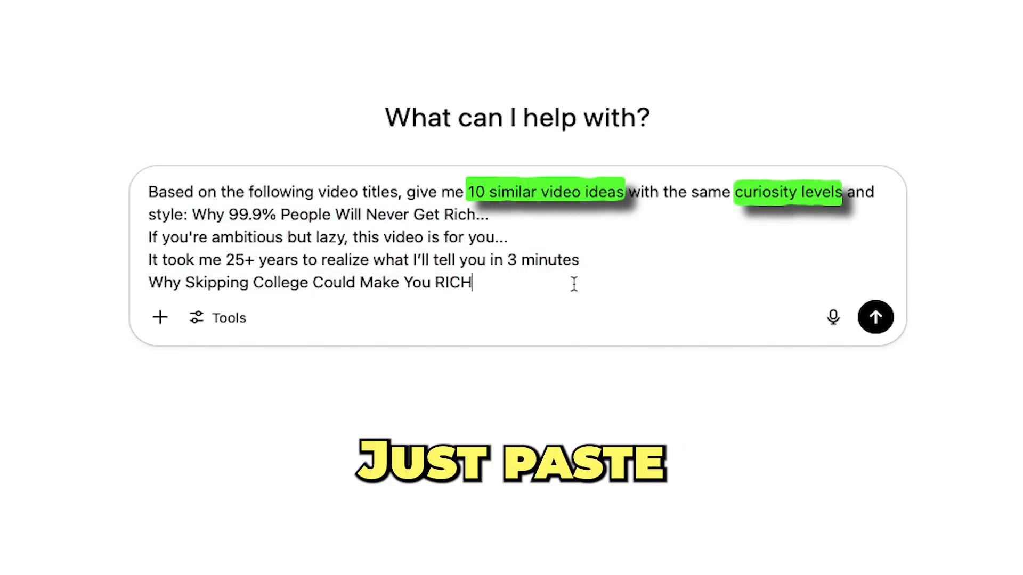
key("Return")
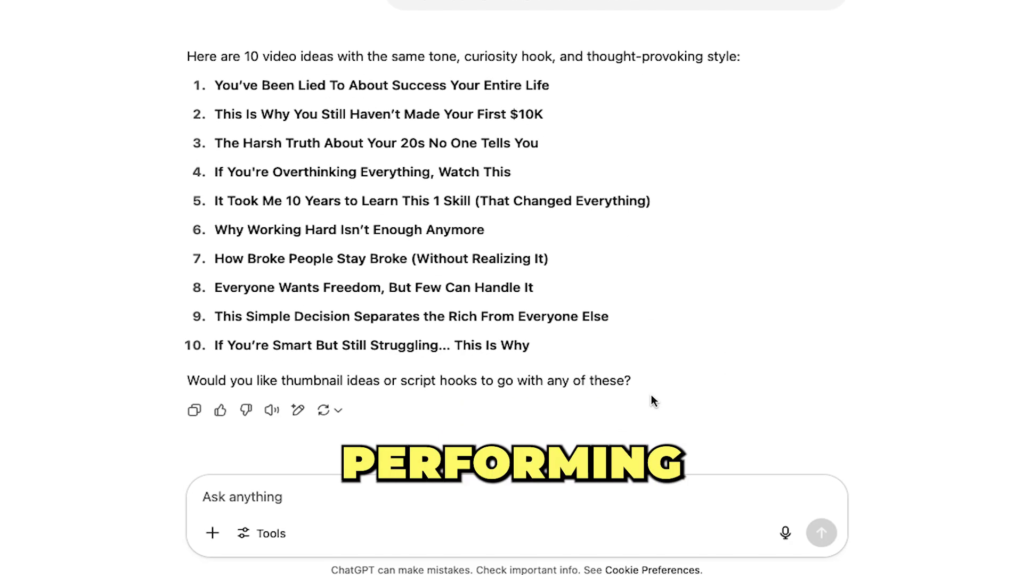
- Scroll to and look over the list of generated video title ideas
scroll(512, 214, "down", 3)
left_click_drag(215, 47, 600, 308)
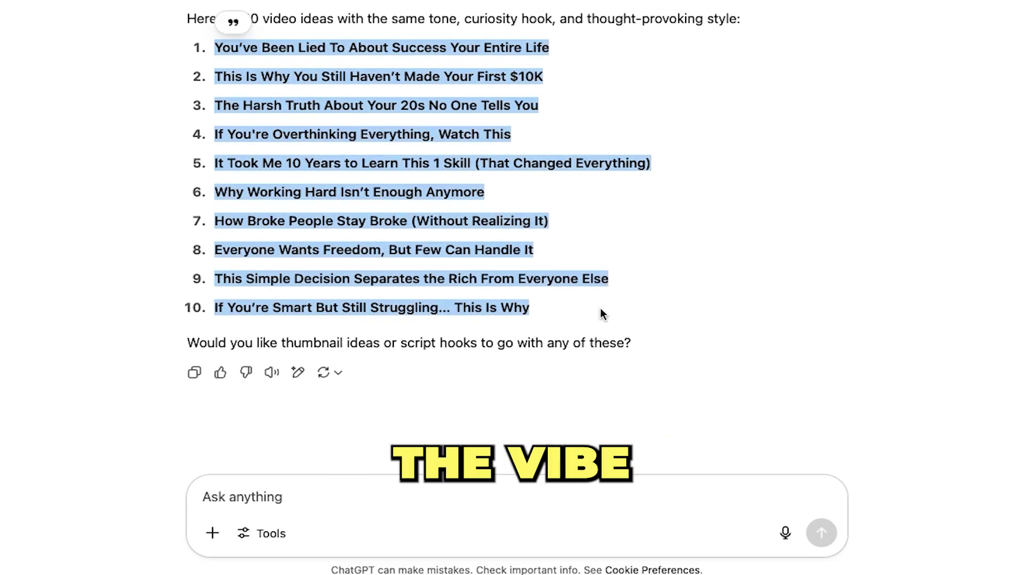
left_click(704, 309)
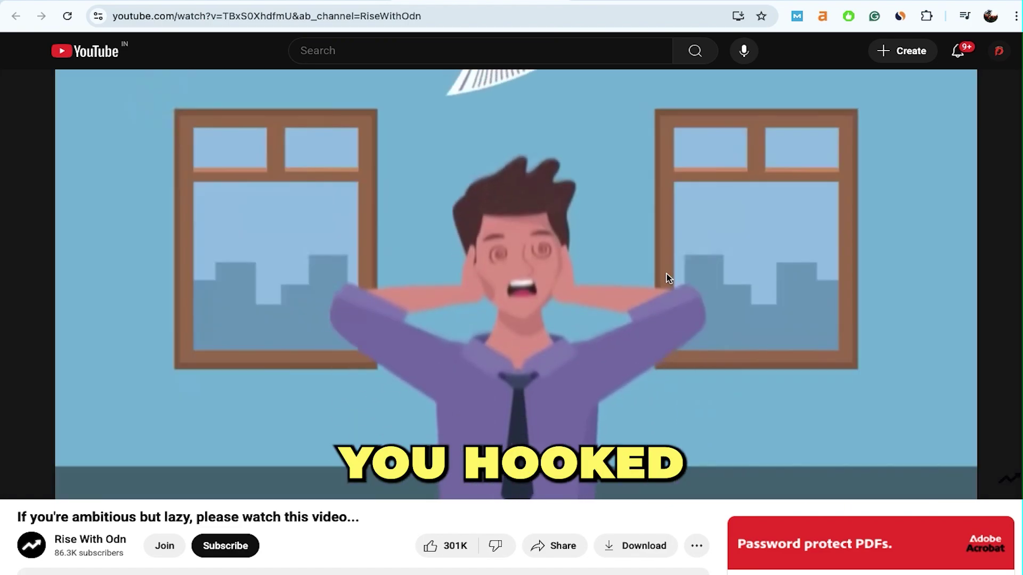
- Skim the video from 1:16 onward, then copy the link of the 4.6M-view top Popular video
left_click(649, 283)
left_click(387, 467)
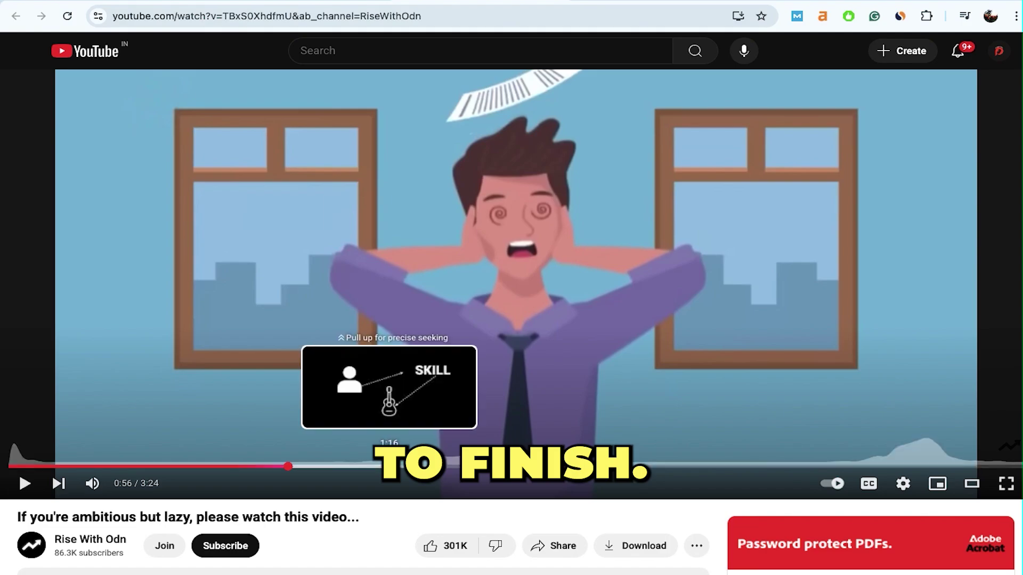
left_click_drag(388, 467, 711, 467)
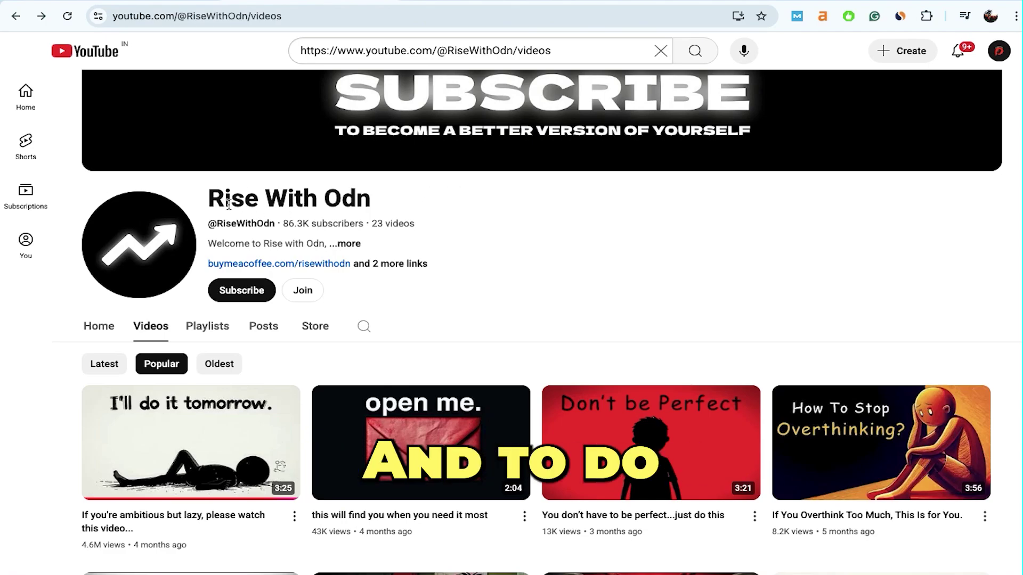
right_click(196, 426)
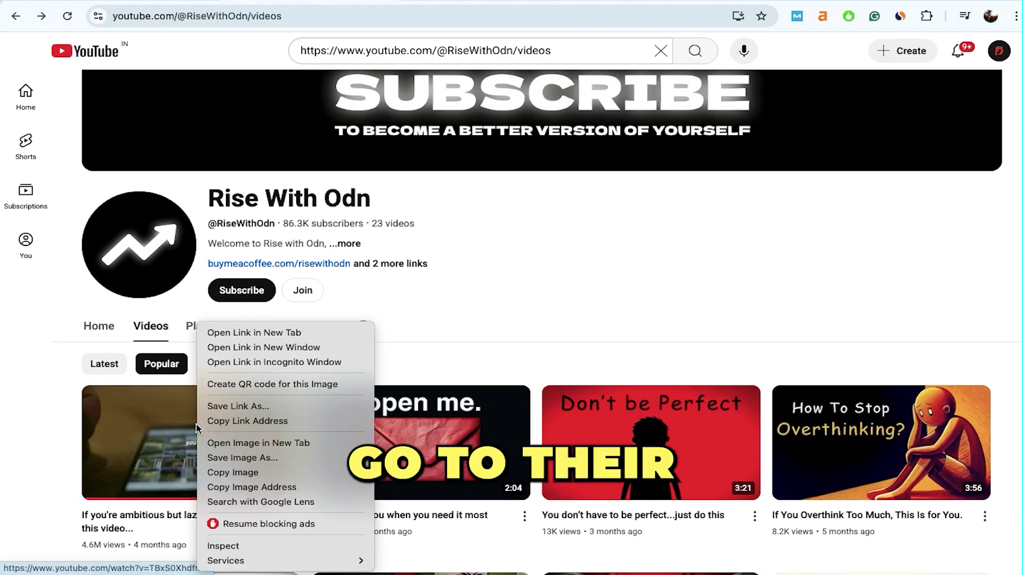
left_click(227, 424)
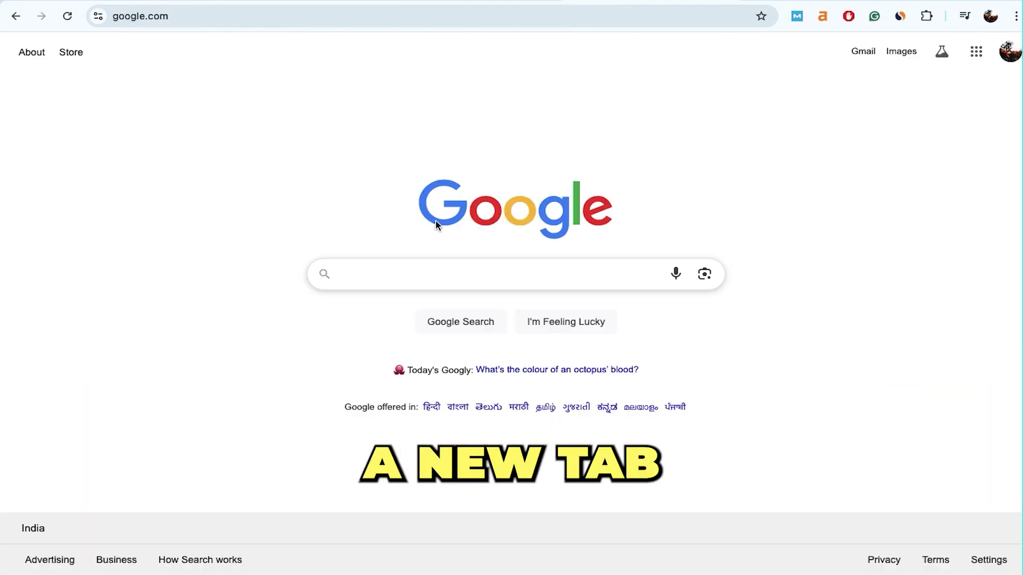
- Google 'youtube transcript' and open the YouTubeToTranscript.com result
left_click(402, 264)
type("yout")
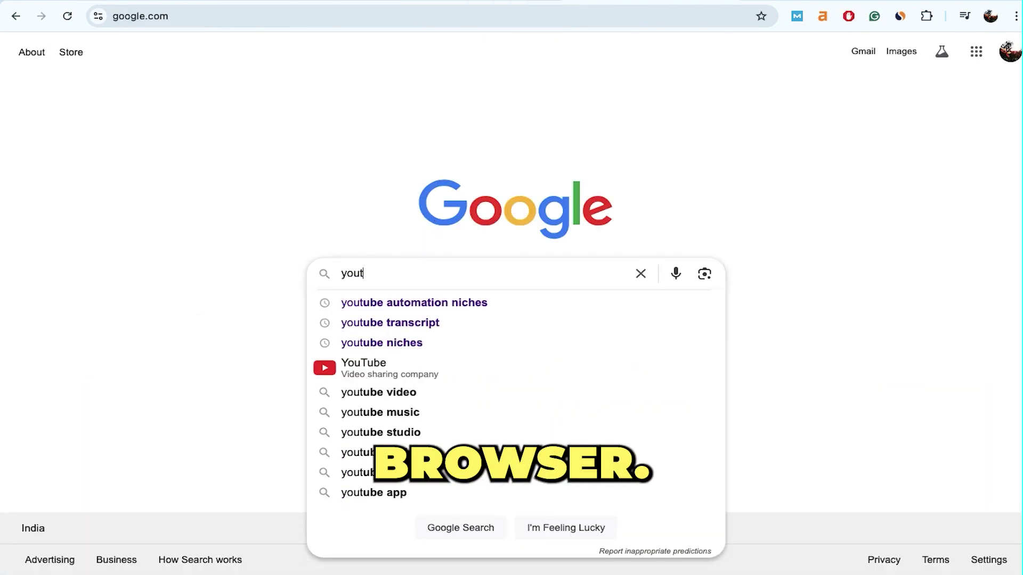
left_click(426, 327)
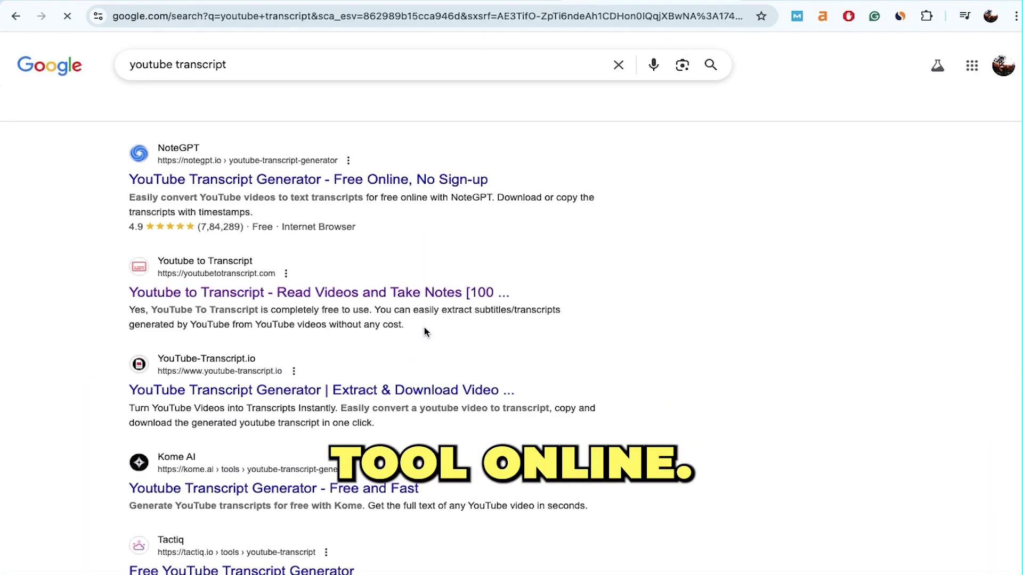
left_click(278, 298)
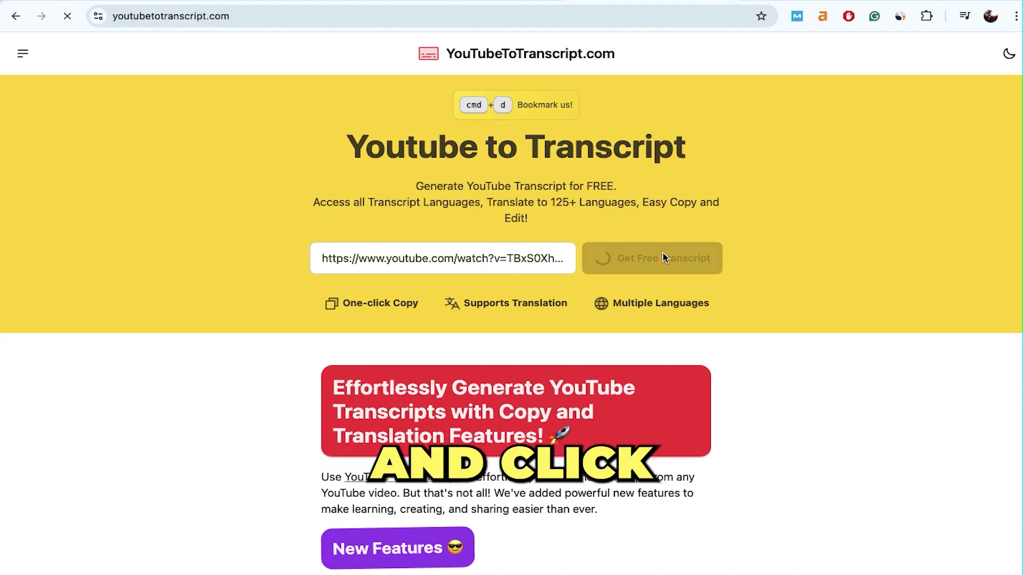
- Select the entire generated transcript text and copy it
scroll(575, 266, "down", 20)
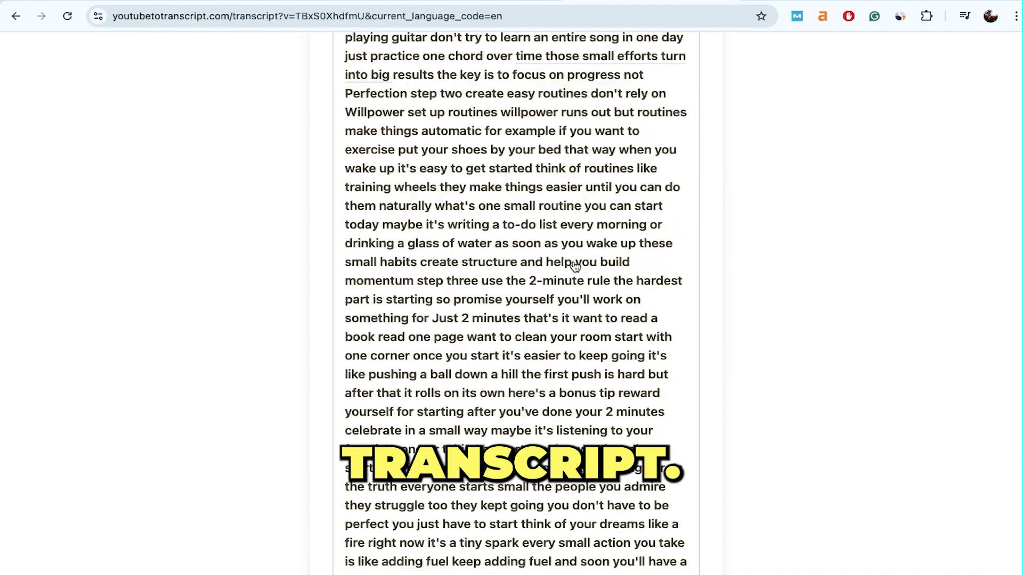
scroll(575, 266, "up", 20)
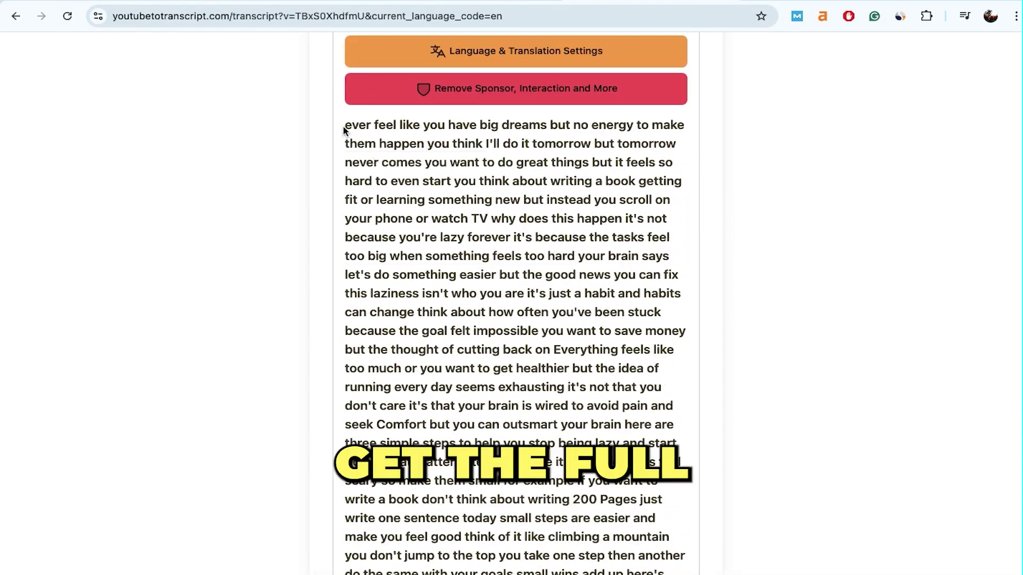
left_click_drag(344, 125, 679, 334)
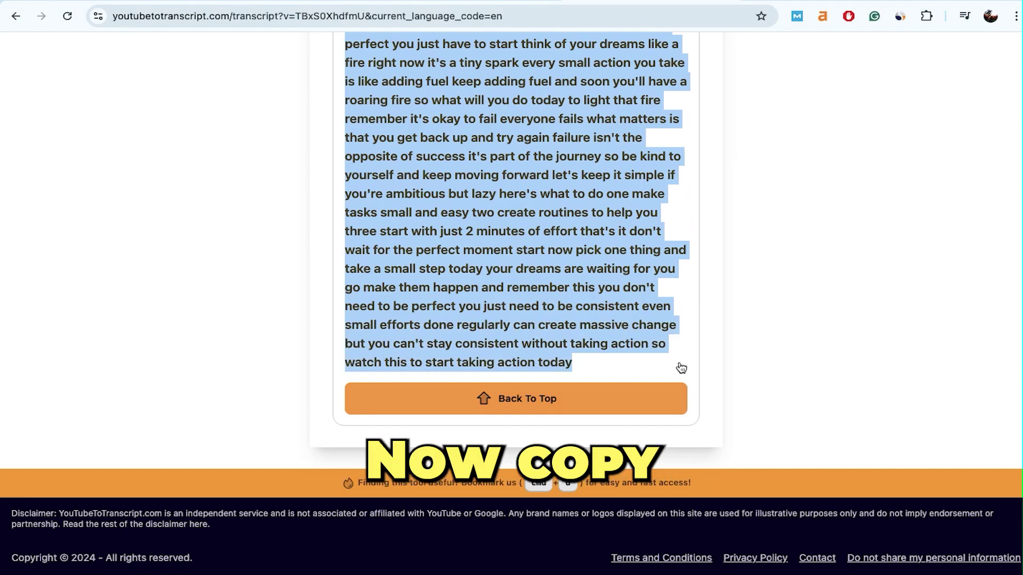
right_click(489, 259)
left_click(503, 290)
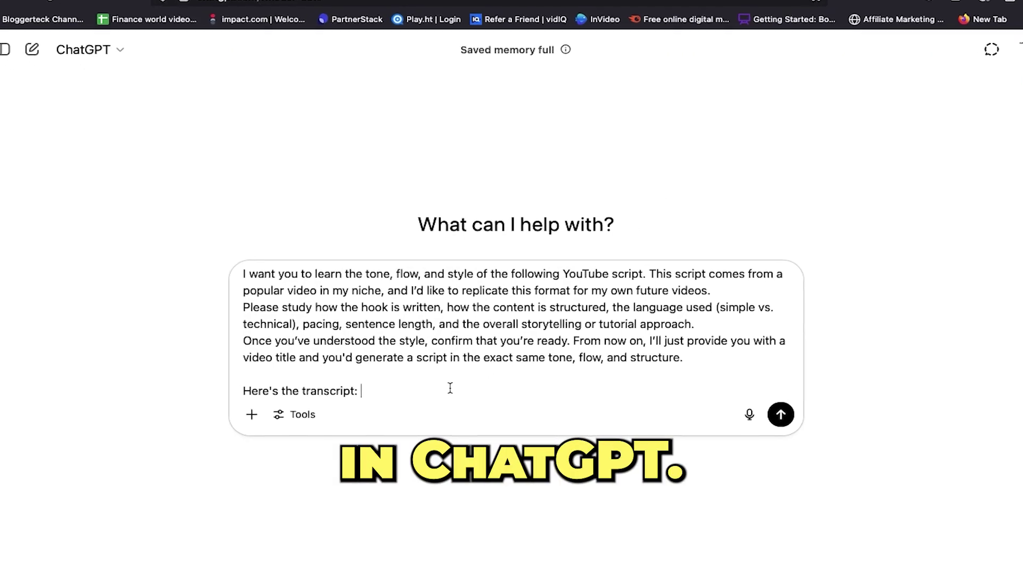
- Paste the transcript into the style prompt, send it, and read through the returned script
key("super+v")
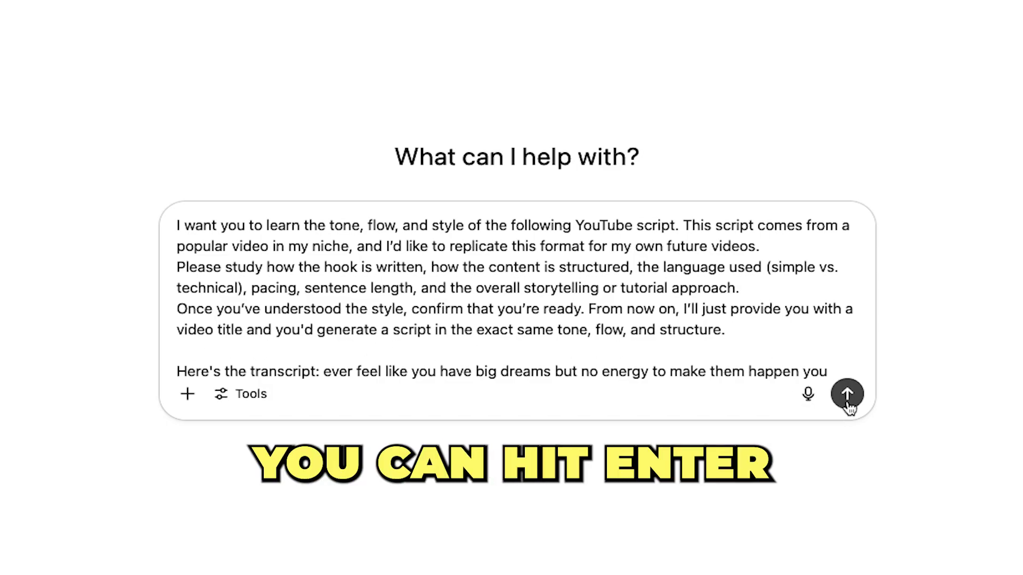
left_click(845, 405)
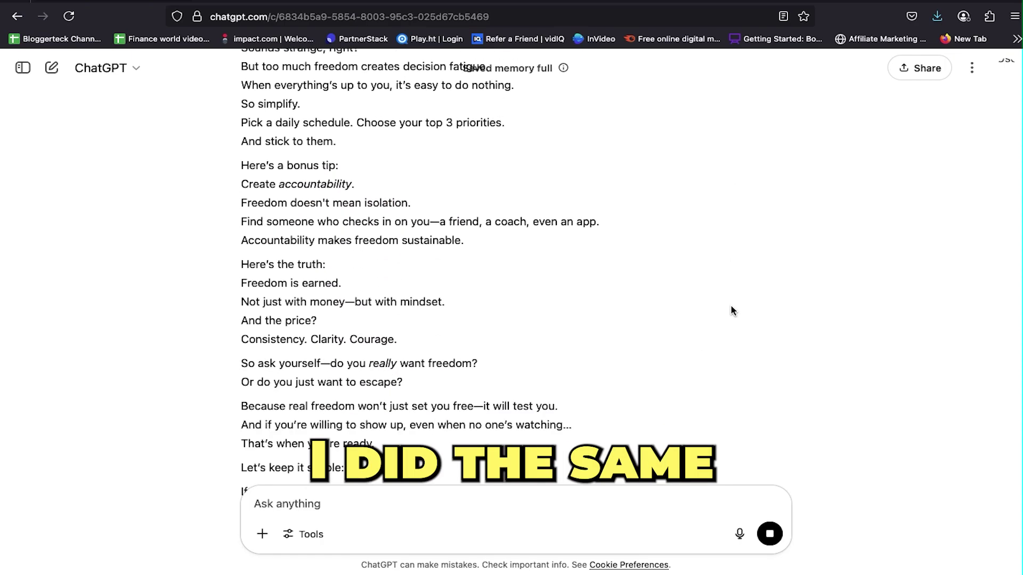
scroll(468, 247, "up", 15)
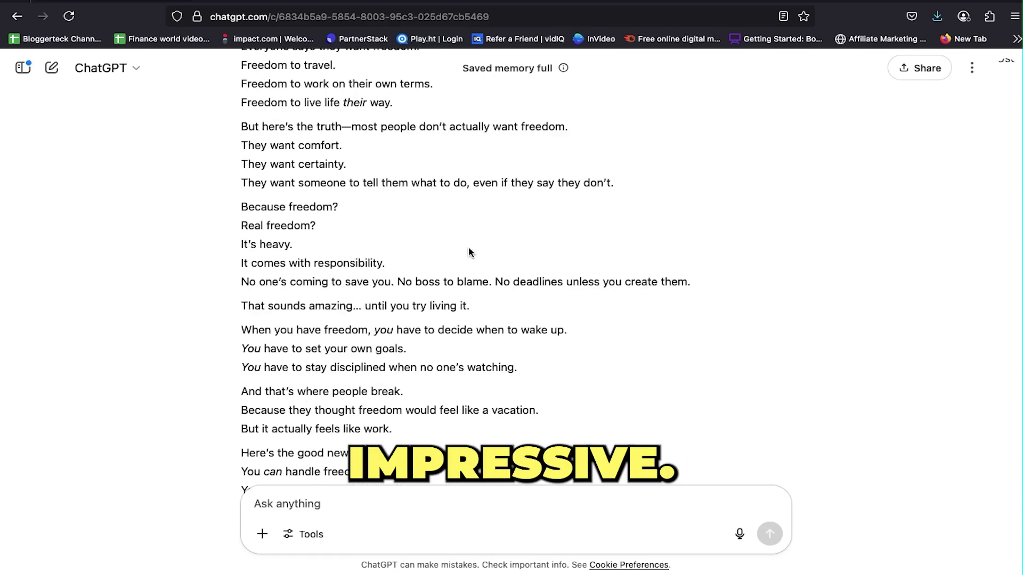
left_click_drag(241, 140, 574, 347)
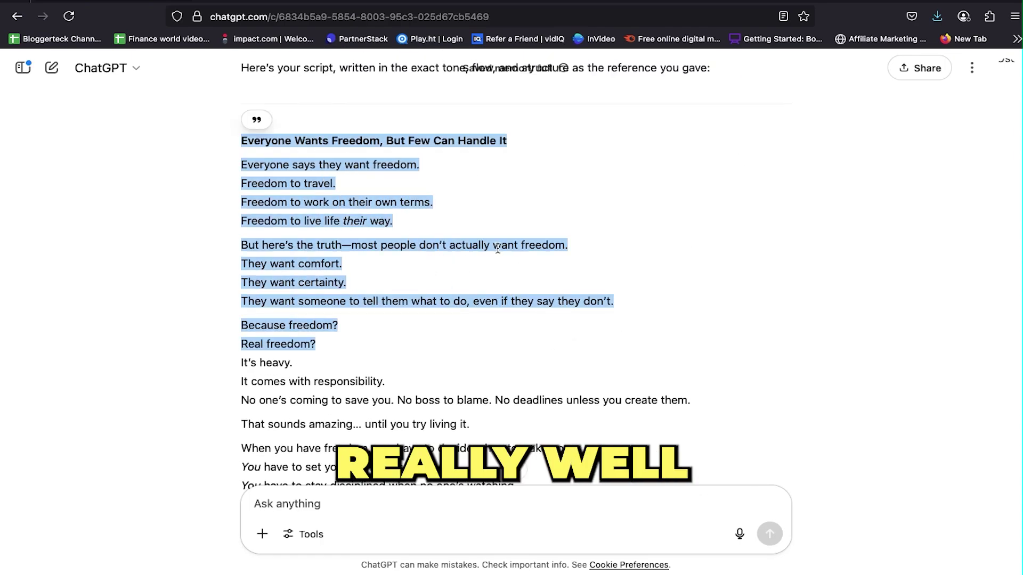
scroll(351, 337, "down", 1)
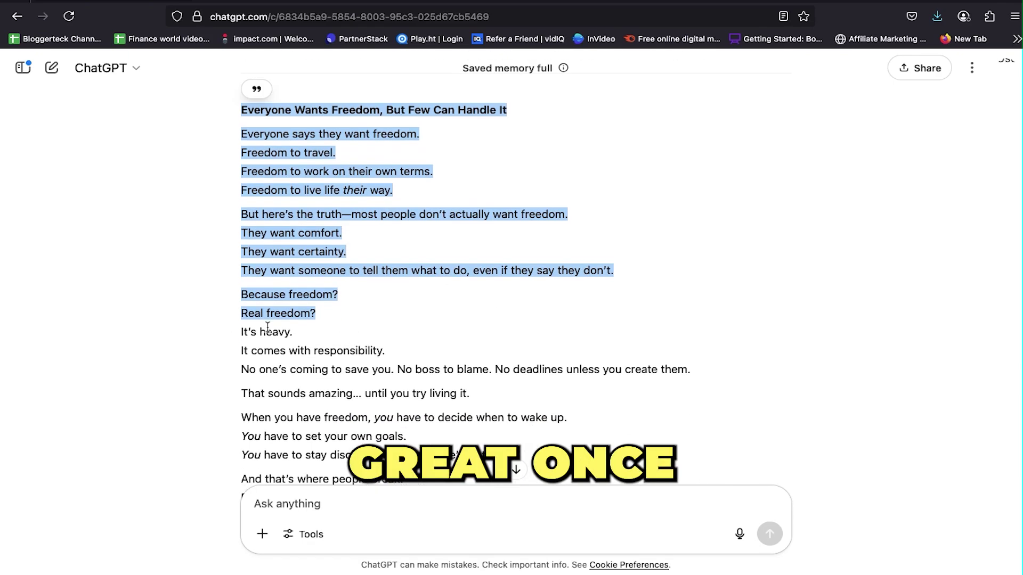
left_click(317, 333)
scroll(382, 319, "down", 4)
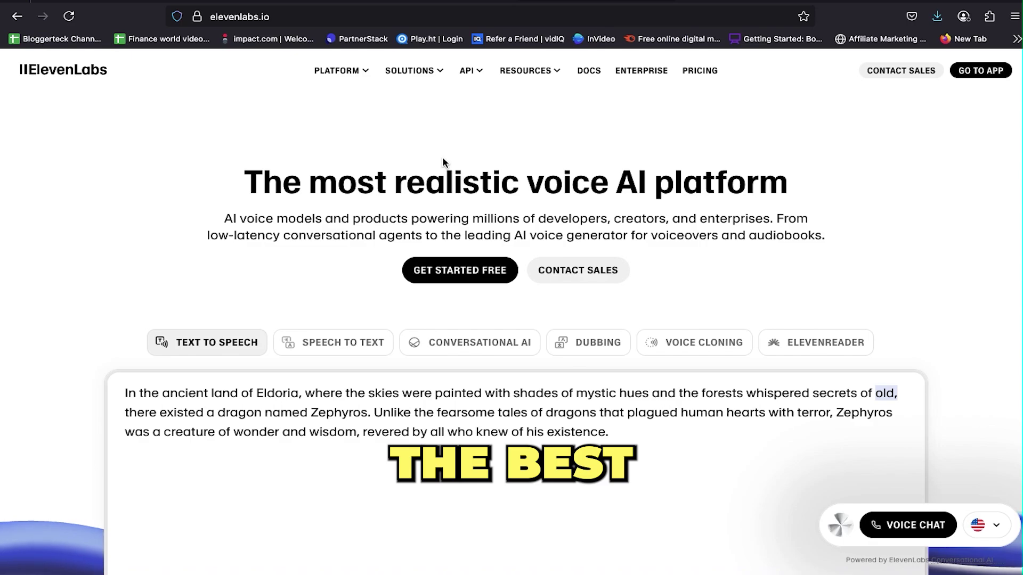
- Scroll through the ElevenLabs homepage and get into the Text to Speech workspace
scroll(443, 163, "down", 4)
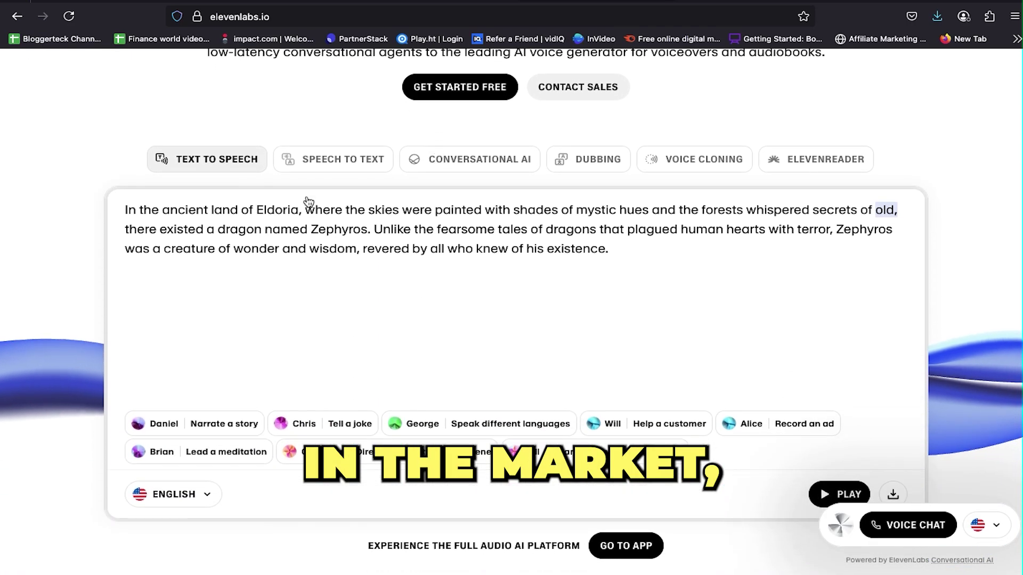
scroll(90, 349, "down", 15)
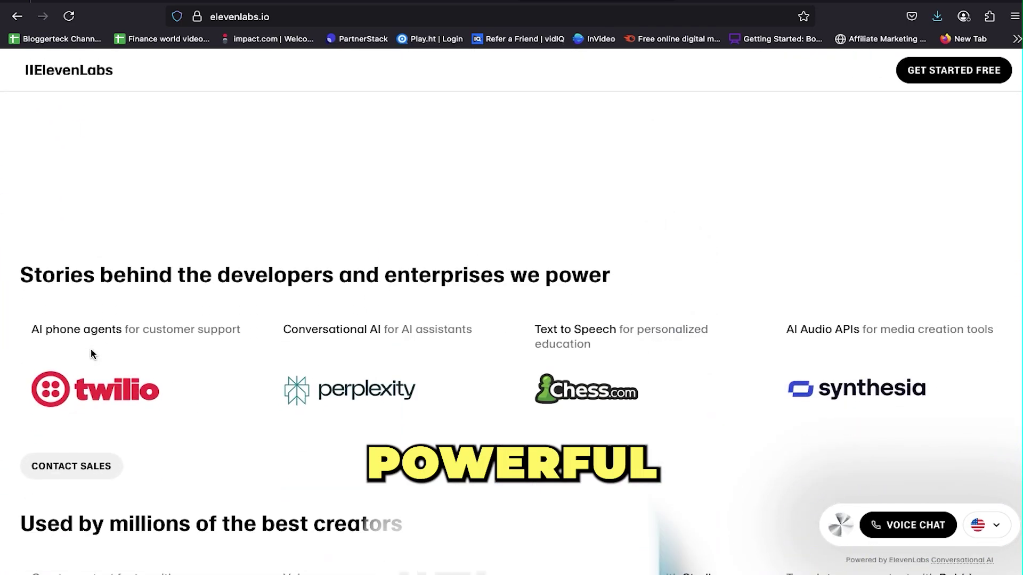
scroll(91, 355, "down", 10)
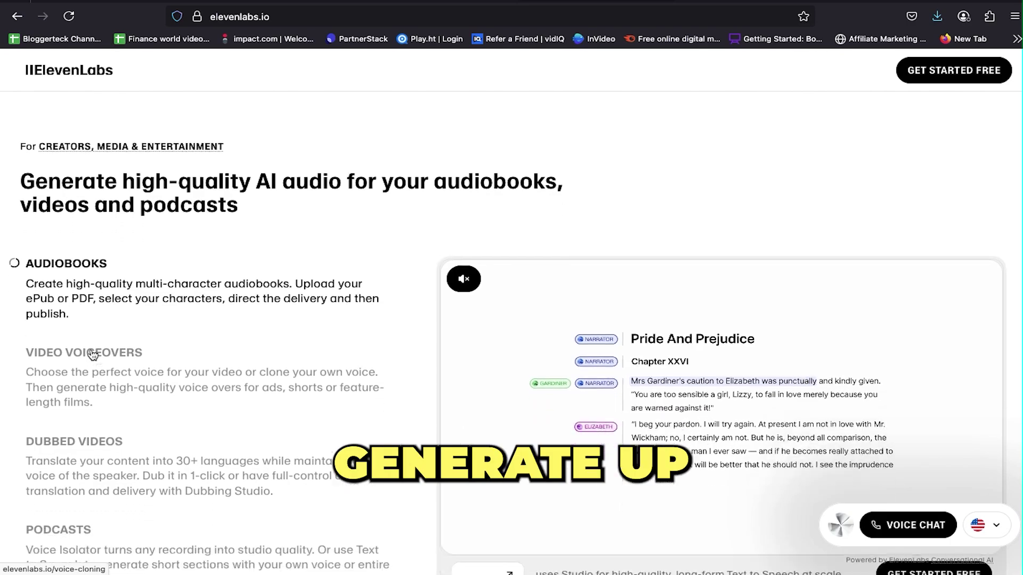
scroll(92, 354, "down", 5)
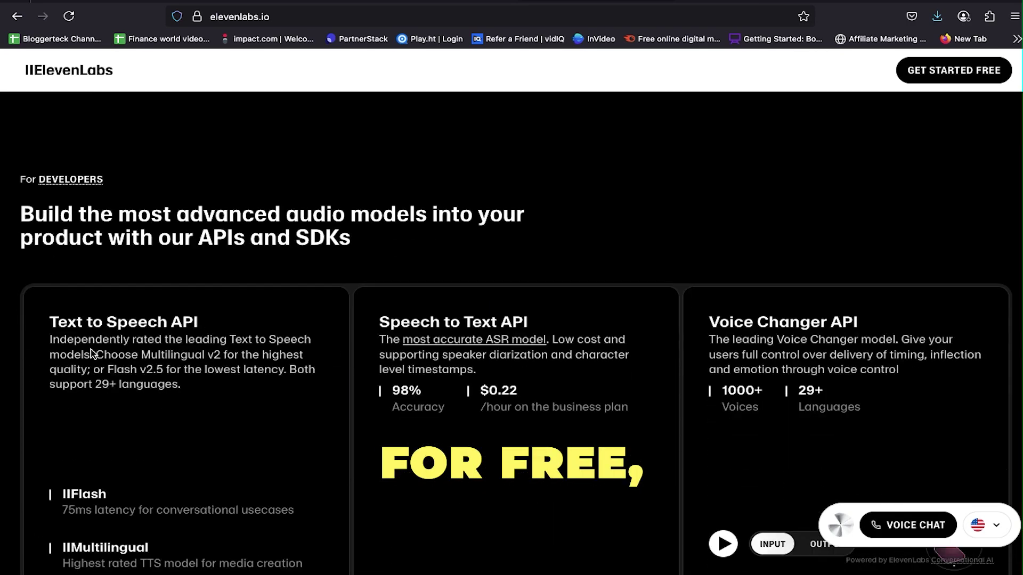
scroll(92, 352, "down", 7)
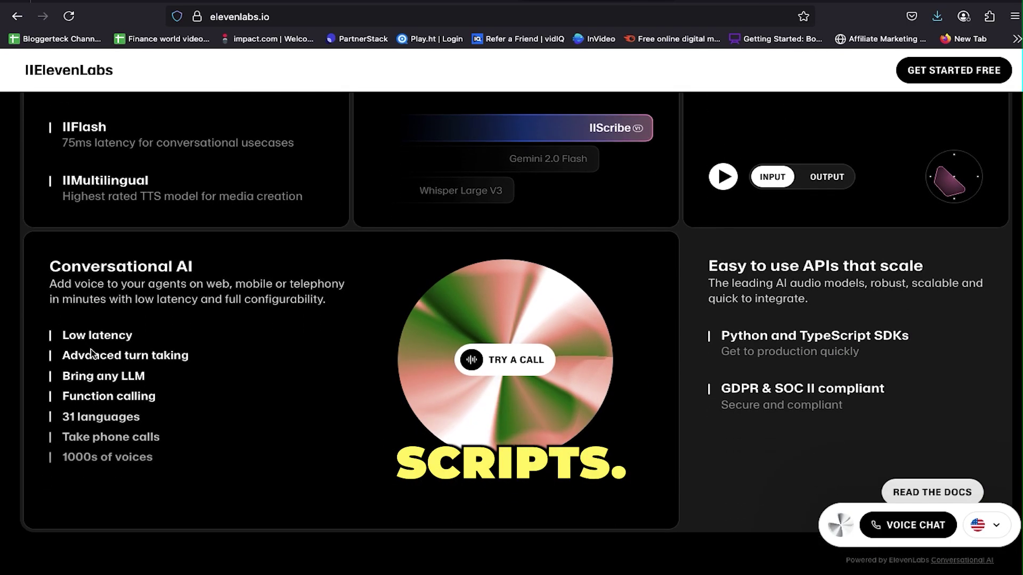
scroll(107, 436, "down", 5)
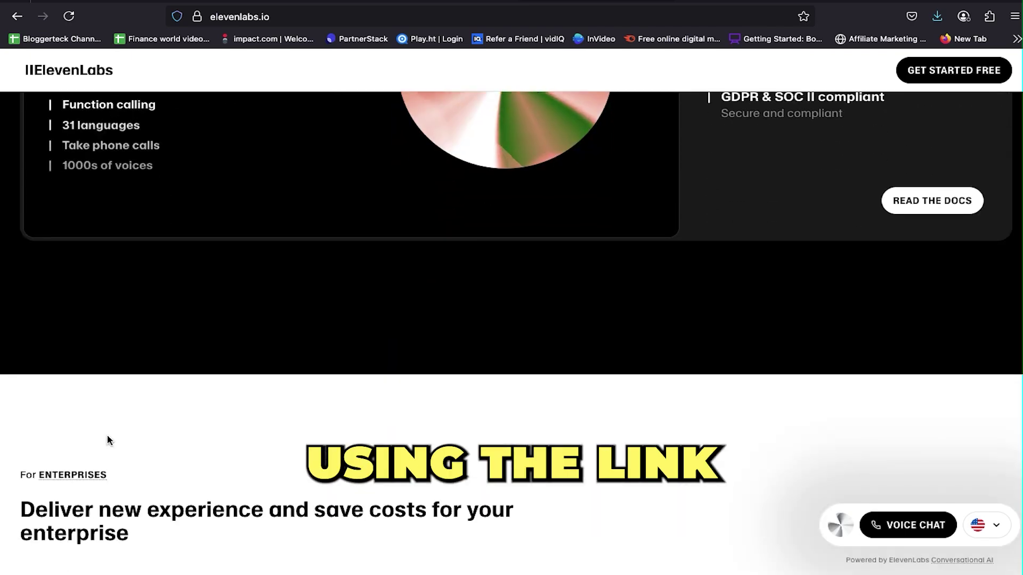
scroll(107, 440, "down", 9)
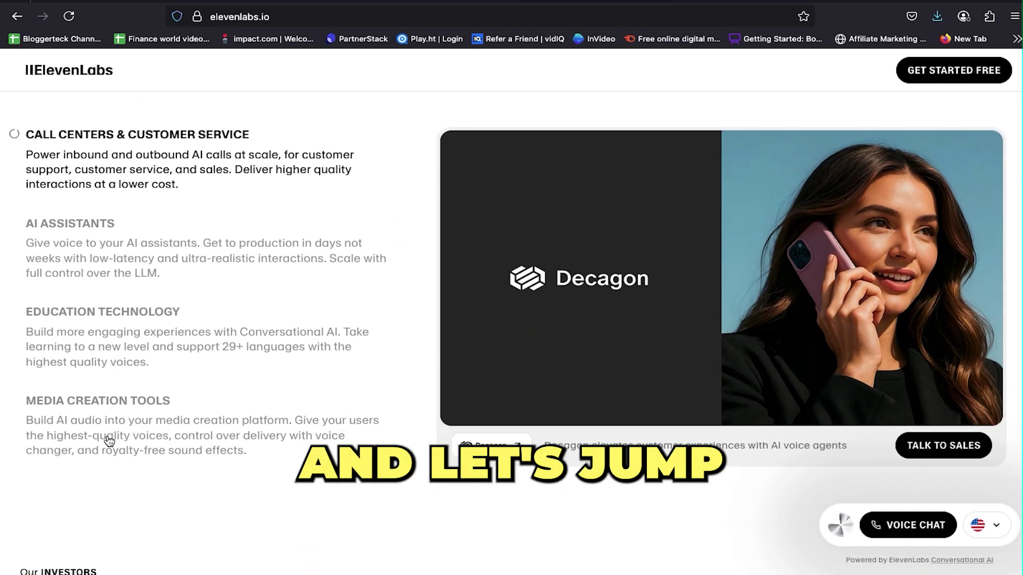
scroll(108, 440, "down", 18)
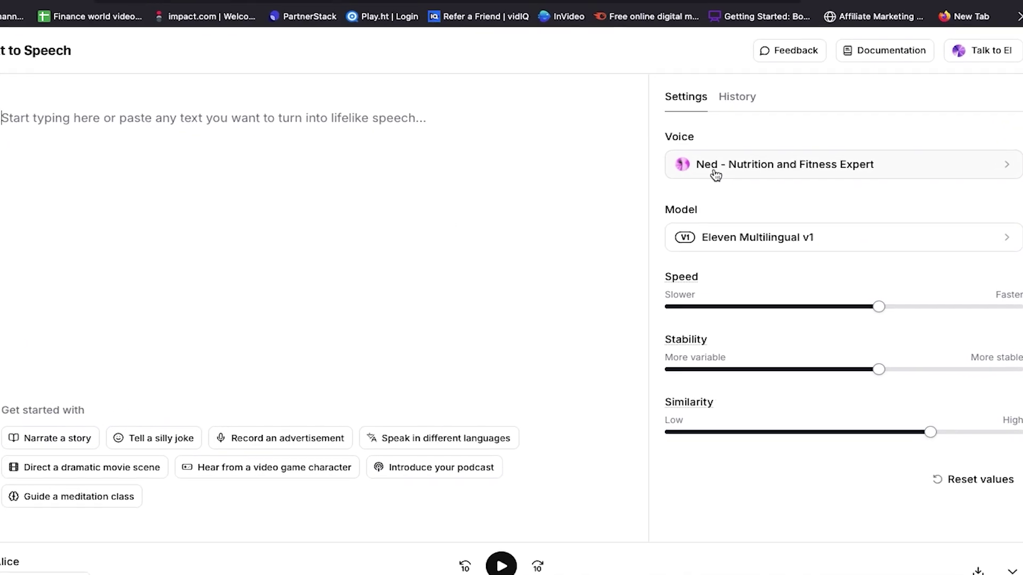
- Choose Ned - Nutrition and Fitness Expert as the voice
left_click(691, 160)
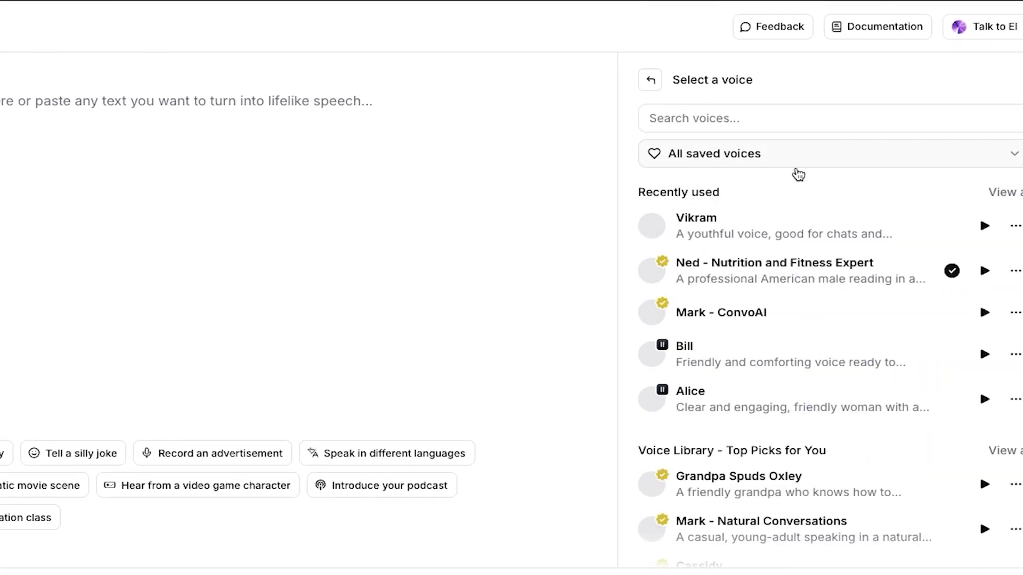
scroll(708, 319, "down", 3)
scroll(708, 321, "up", 10)
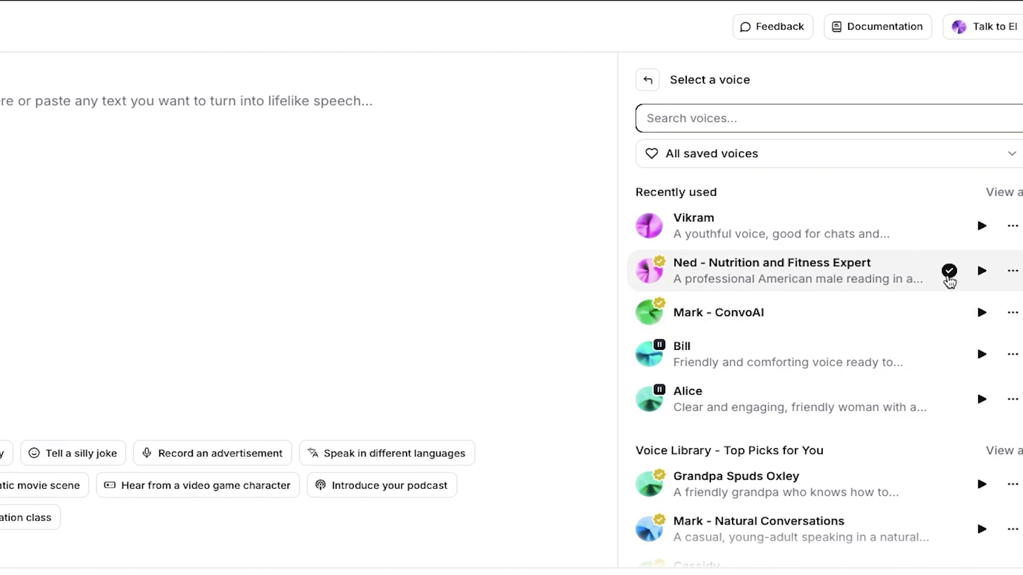
left_click(815, 275)
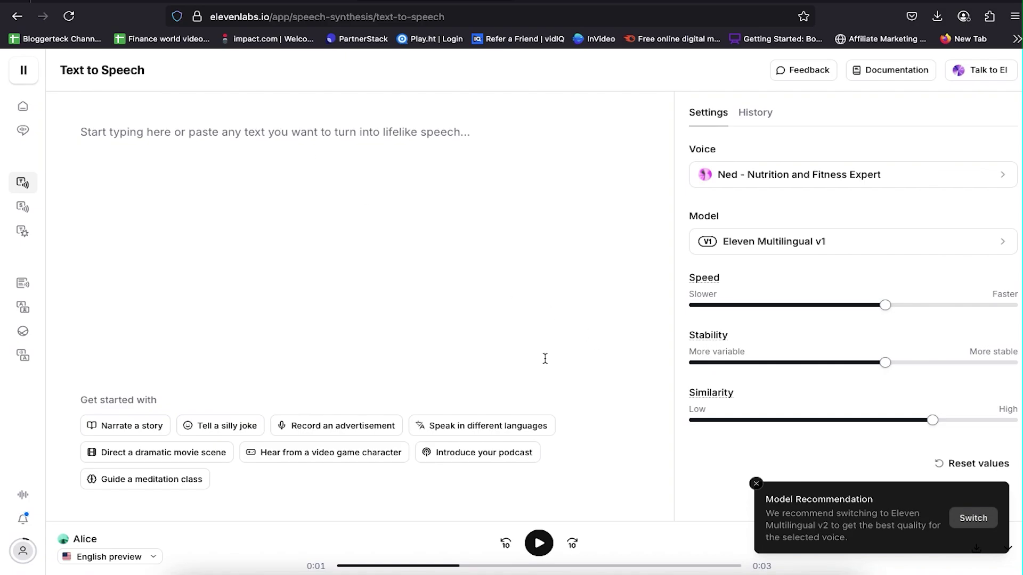
- In ChatGPT, select the script from 'Everyone says they want freedom.' to 'until you try living it.'
left_click(125, 2)
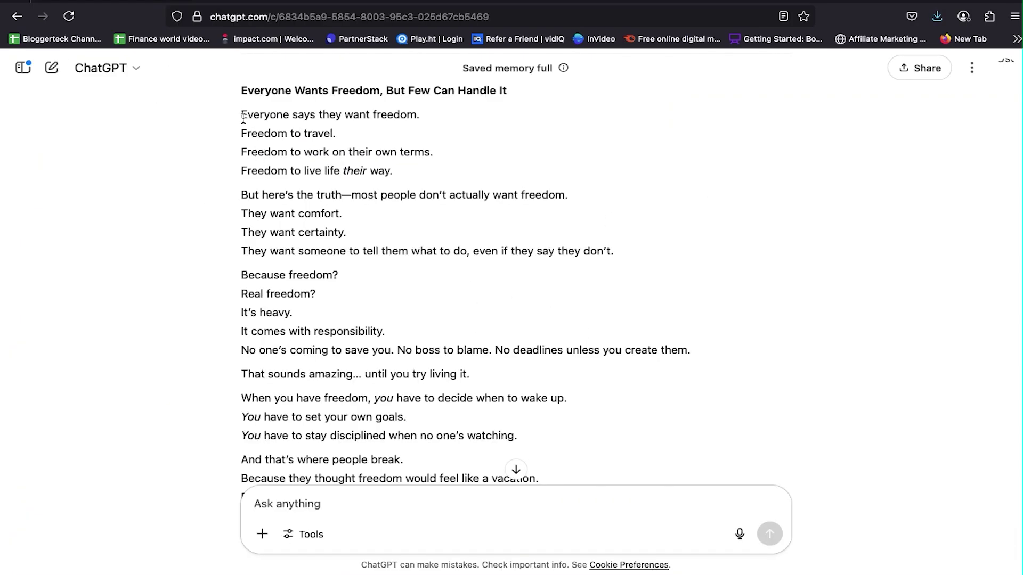
left_click_drag(243, 117, 720, 388)
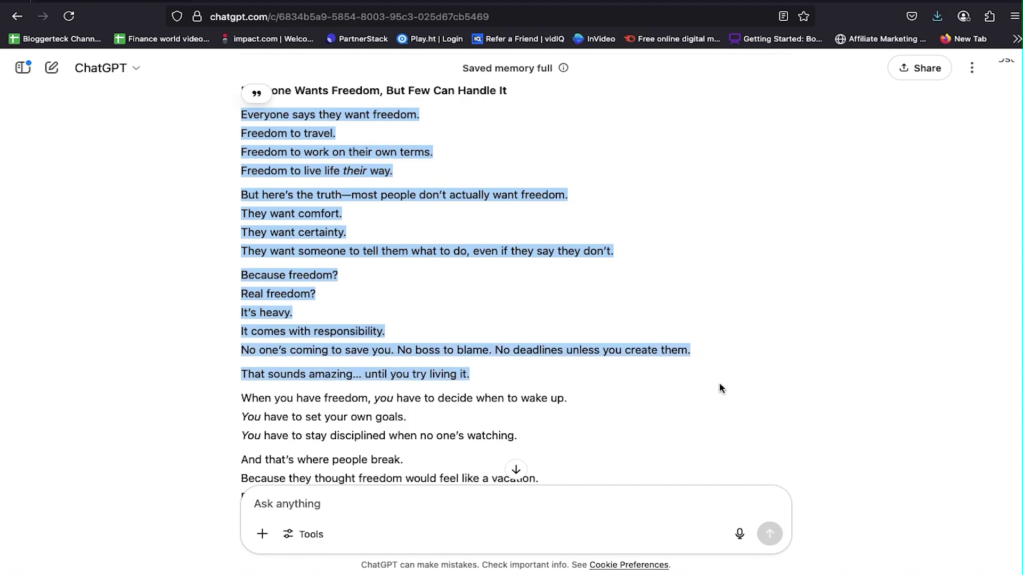
- Paste the copied opening section into ElevenLabs' text box and generate Ned's speech
key("ctrl+c")
left_click(404, 3)
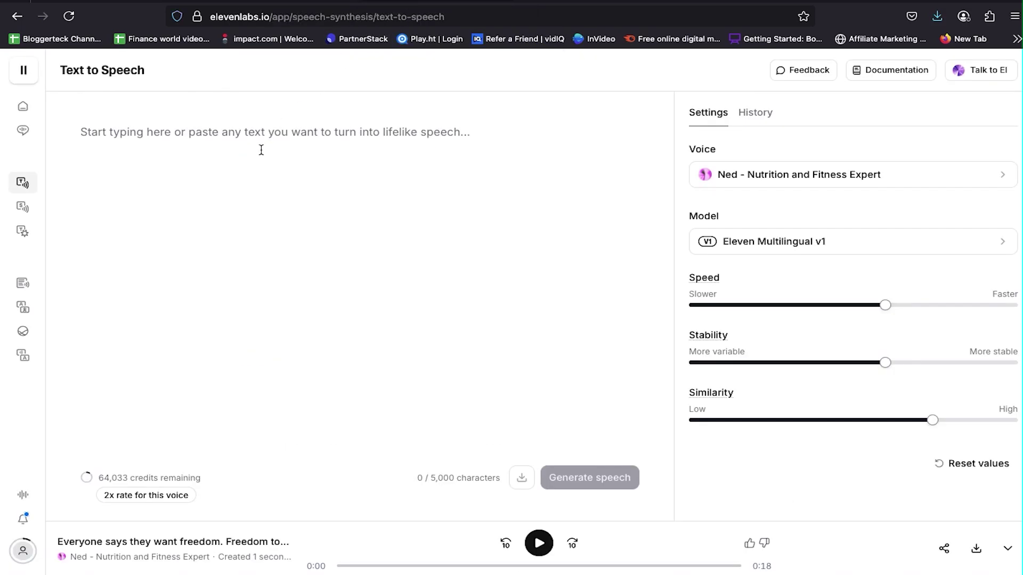
left_click(260, 148)
key("ctrl+v")
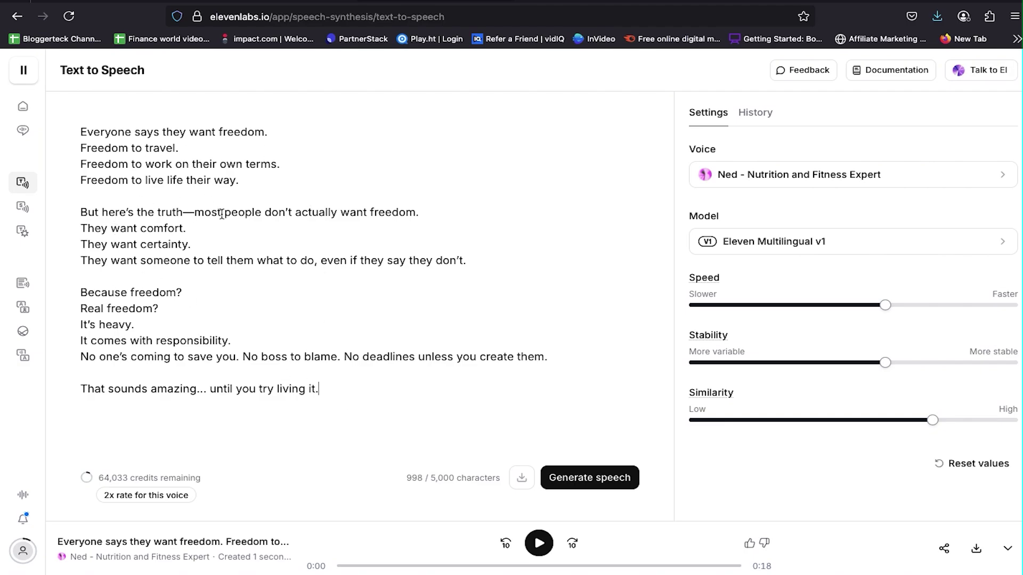
left_click(577, 476)
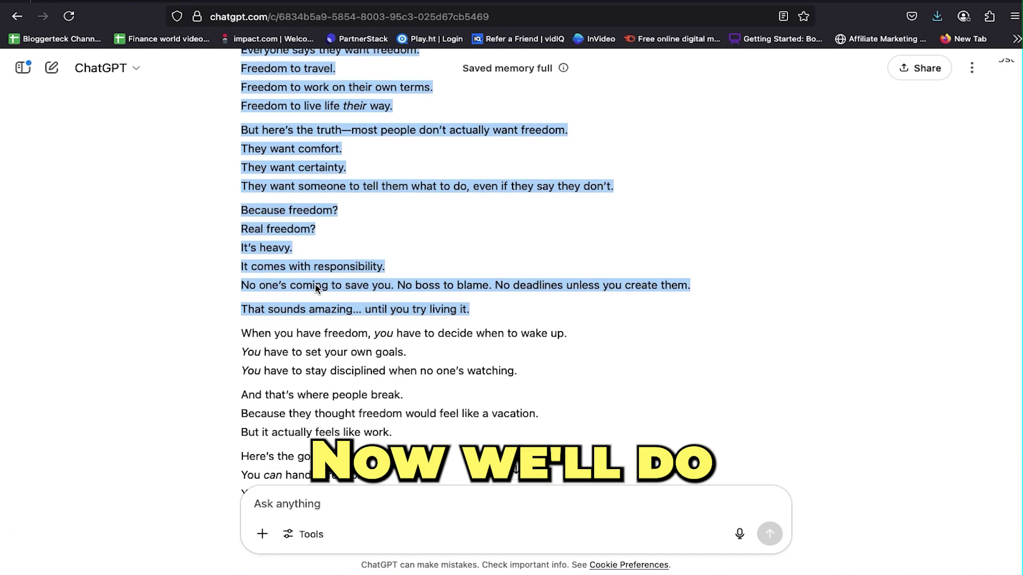
- Generate speech for the section running from 'When you have freedom' to 'own it'
scroll(426, 320, "down", 3)
left_click_drag(241, 246, 615, 432)
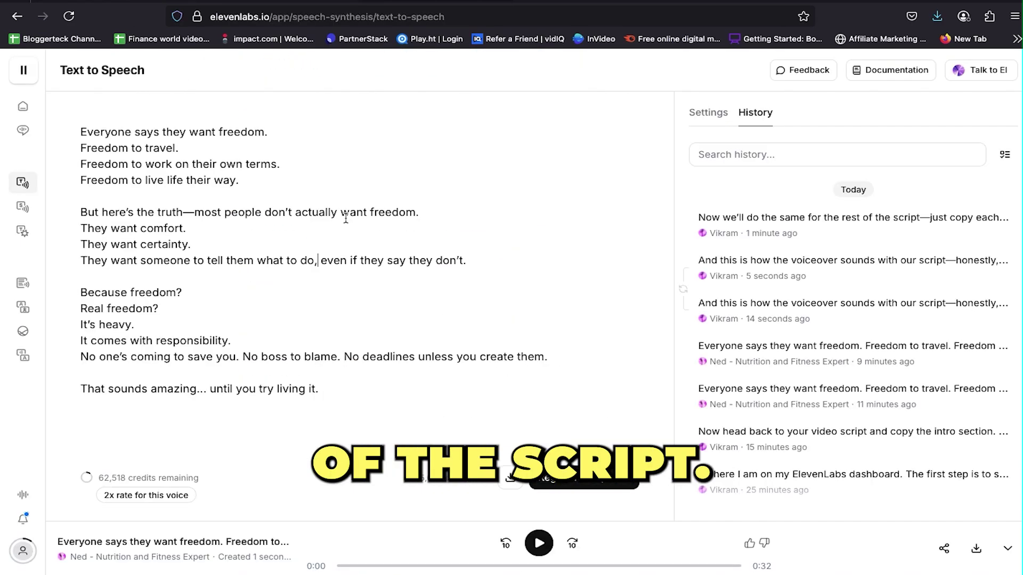
key("ctrl+a")
key("ctrl+v")
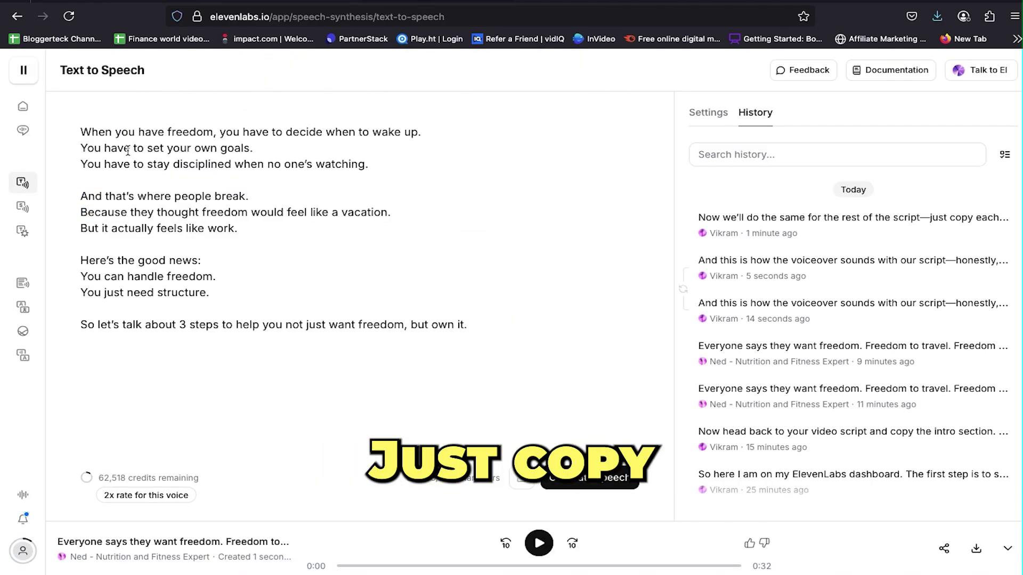
left_click(600, 486)
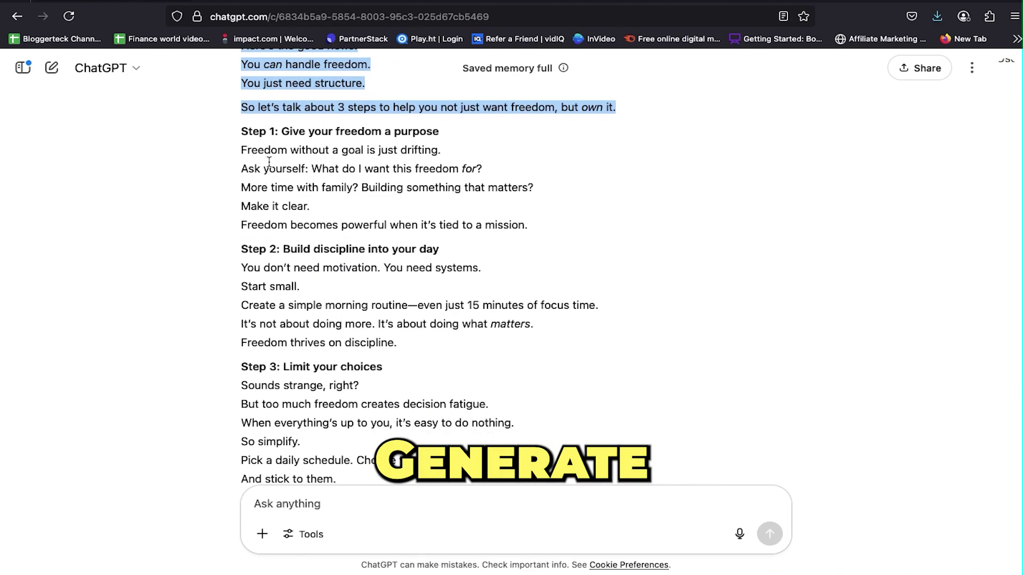
- Download the second voiceover as mp3 and paste the Step 1–2 section into the editor
left_click_drag(753, 105, 381, 368)
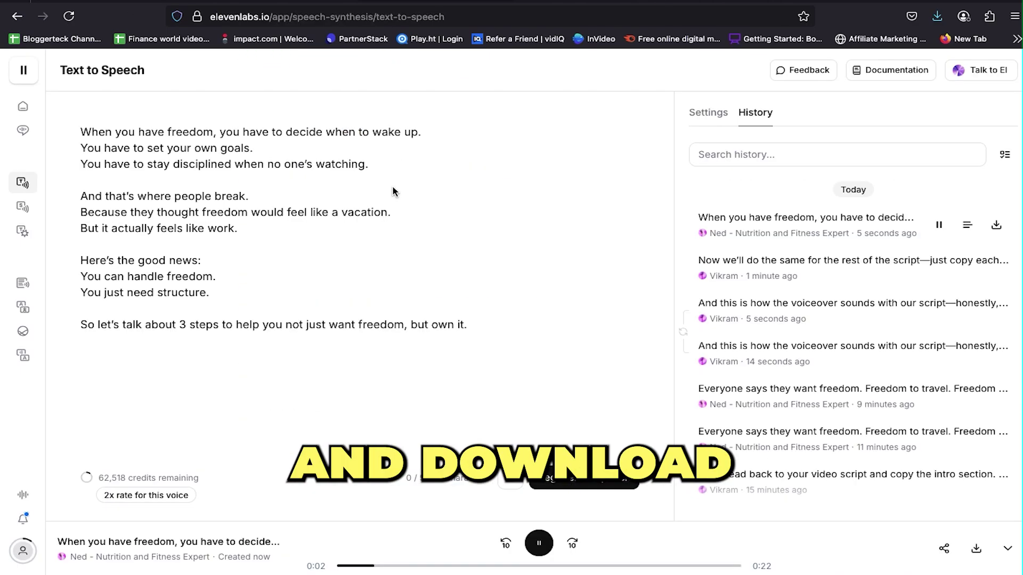
key("ctrl+a")
left_click(538, 543)
left_click(976, 548)
key("ctrl+a")
key("ctrl+v")
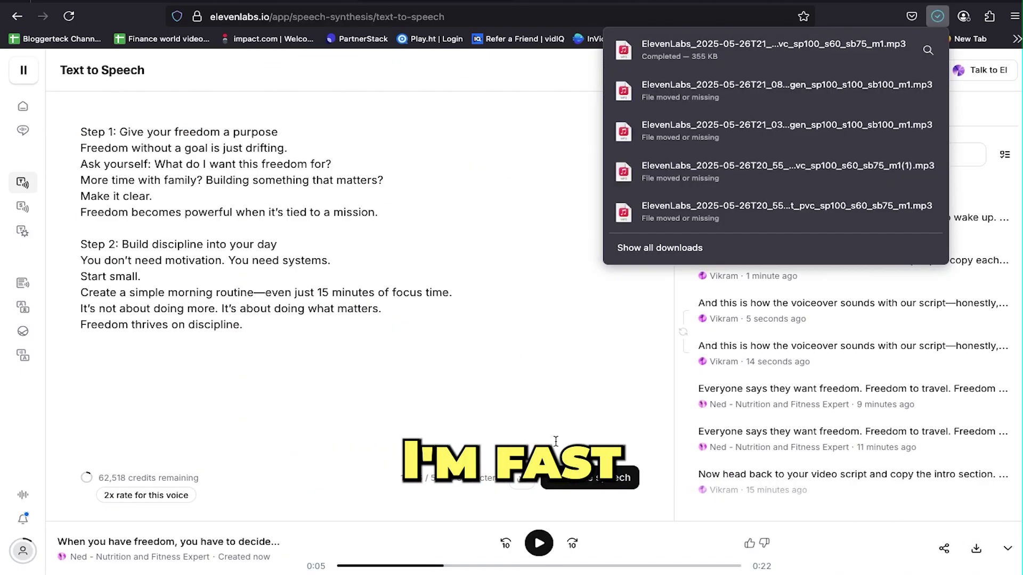
- Copy the Step 3-to-end section into ElevenLabs and generate its voiceover
left_click(452, 402)
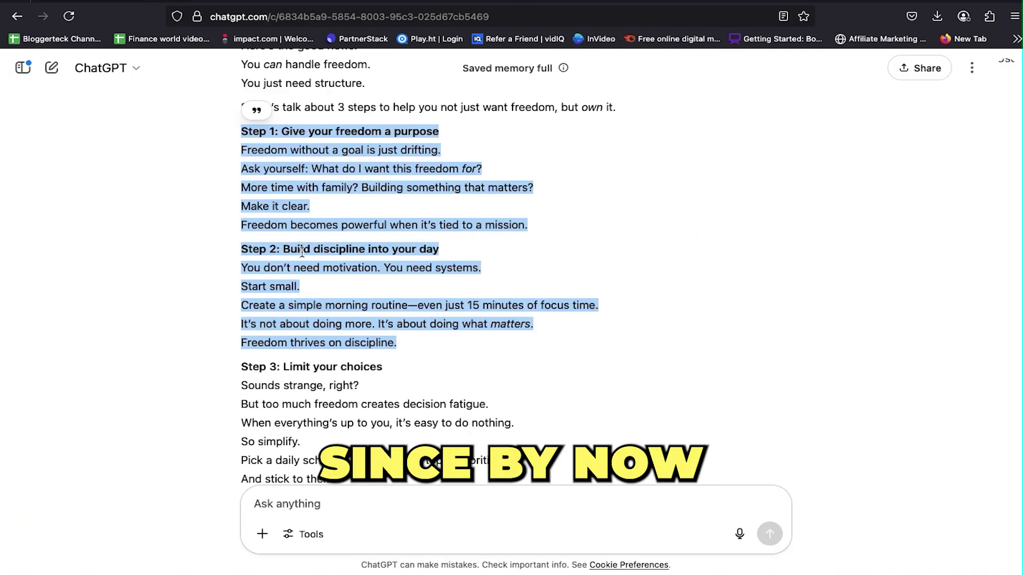
left_click_drag(376, 340, 565, 518)
left_click(404, 1)
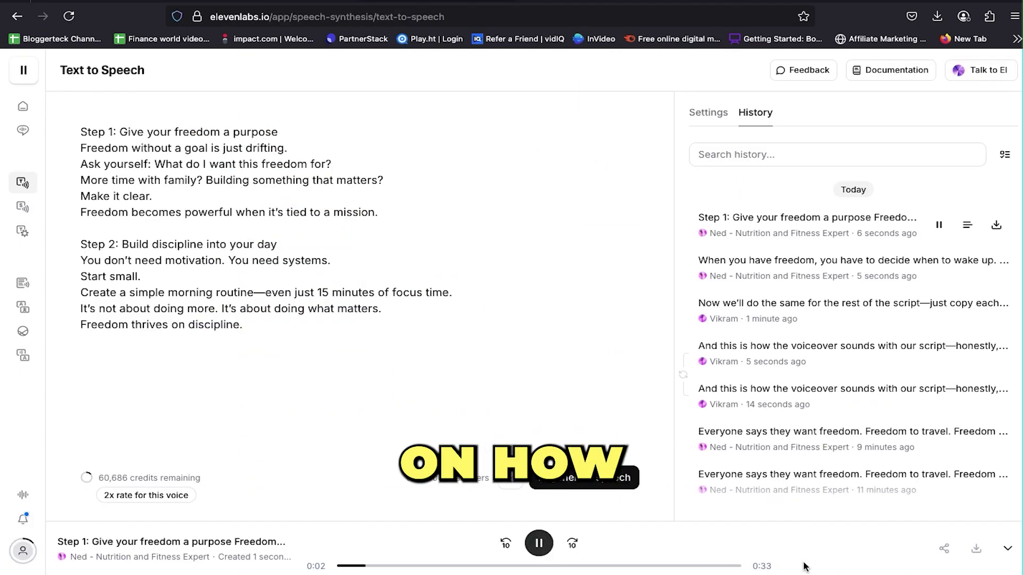
key("ctrl+v")
scroll(418, 269, "up", 5)
scroll(286, 233, "down", 5)
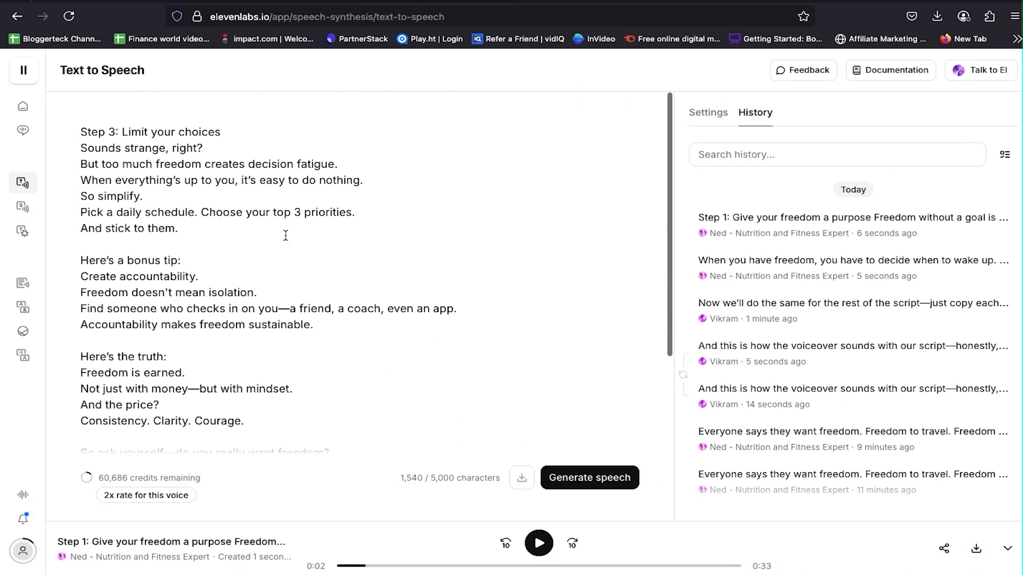
key("shift+Return")
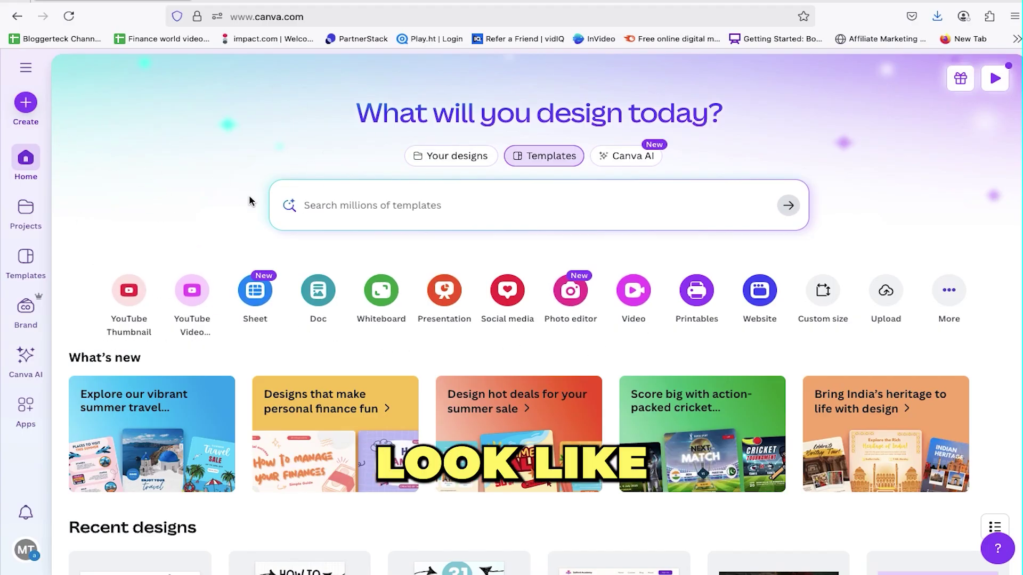
- Create a new 1920 × 1080 YouTube Video (Landscape) design from the Videos category
left_click(629, 301)
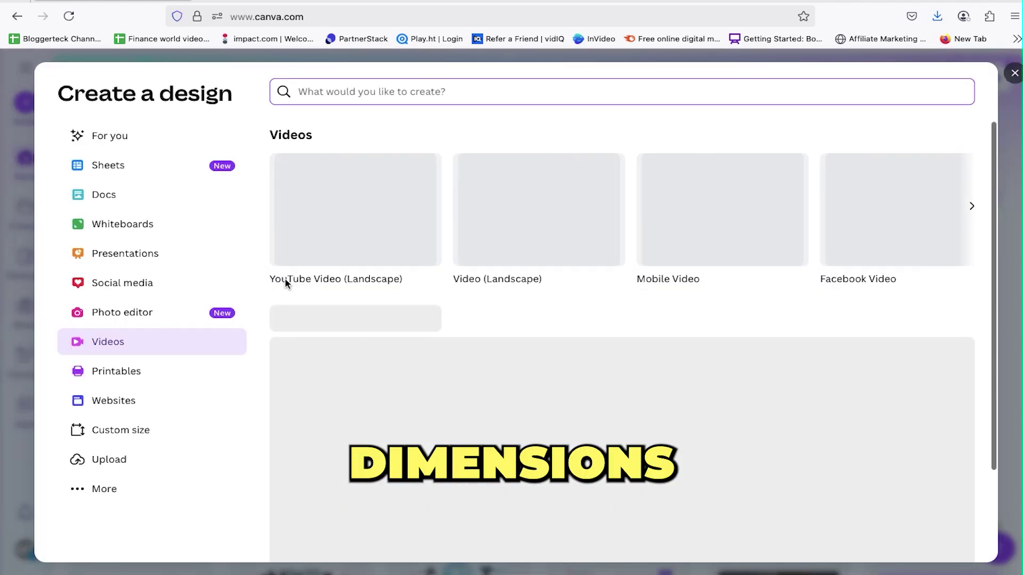
mouse_move(286, 288)
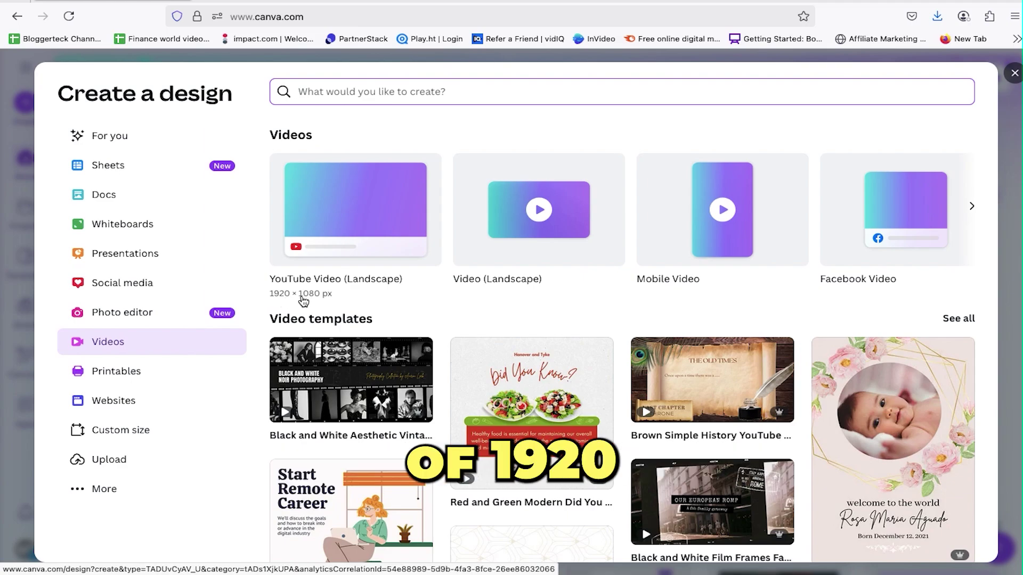
left_click(296, 282)
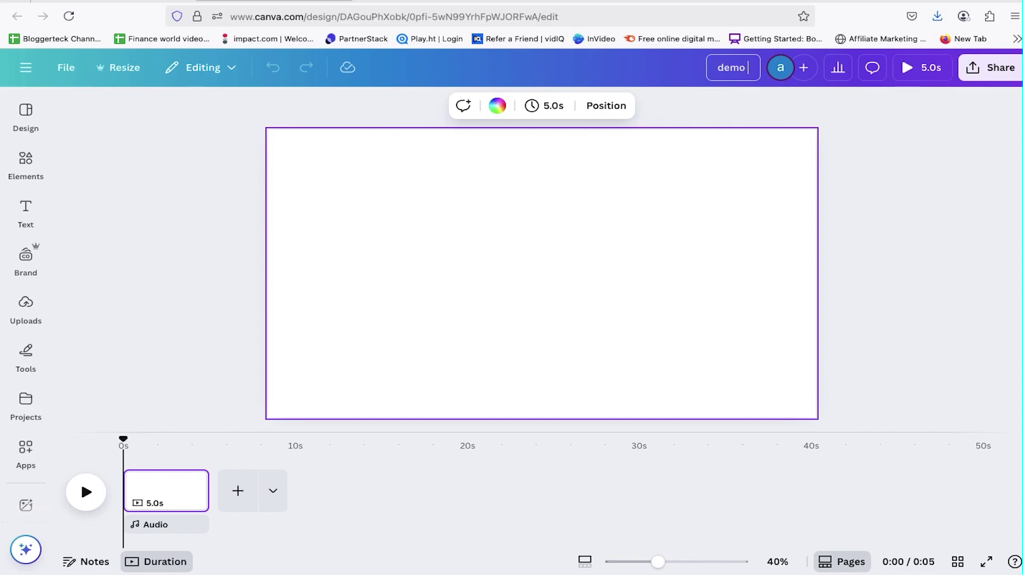
- Upload all five voiceover mp3 files from the demo voiceover folder to Uploads > Audio
left_click(961, 293)
left_click(25, 308)
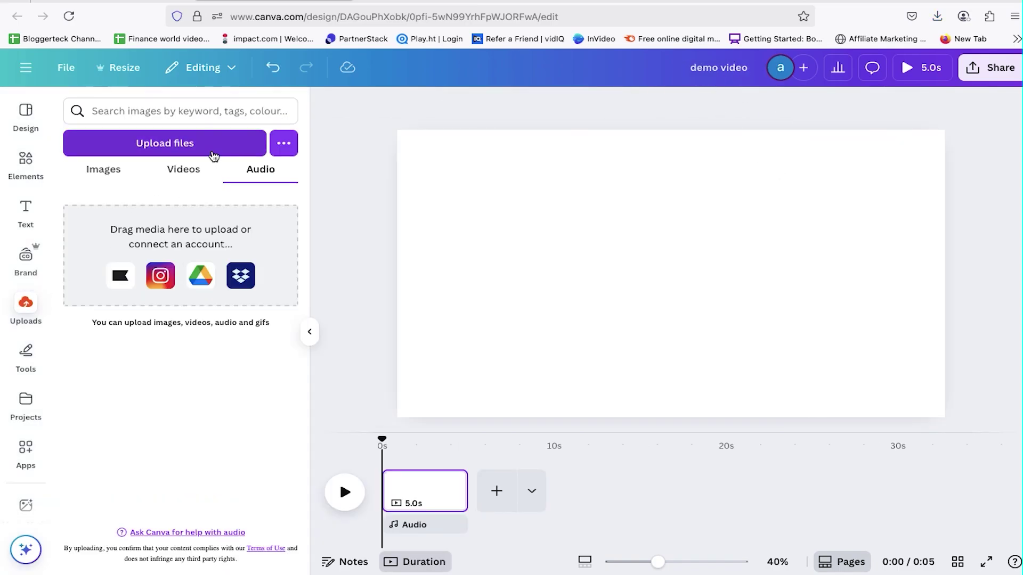
left_click(214, 155)
double_click(465, 134)
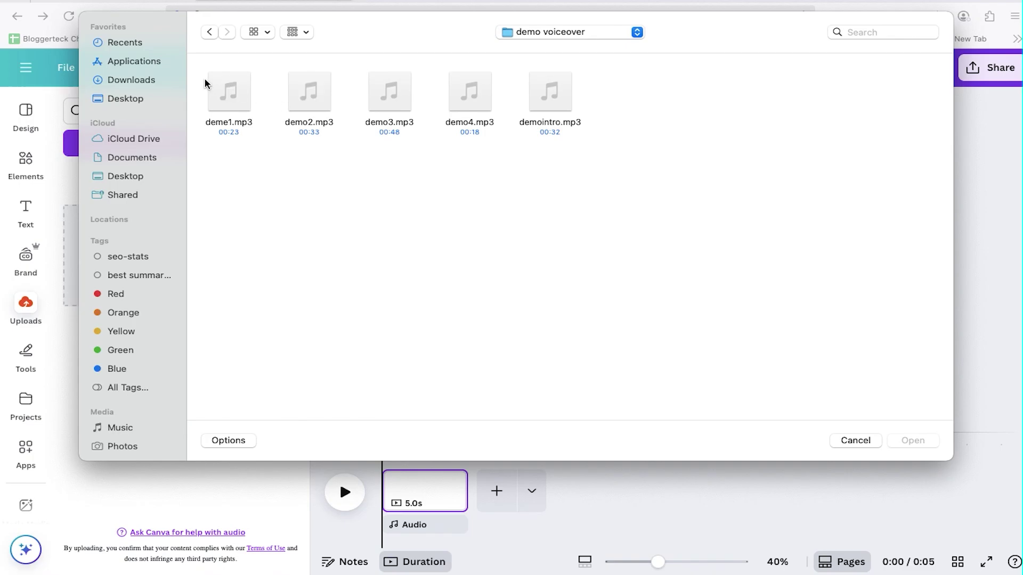
left_click_drag(205, 84, 583, 136)
left_click(912, 440)
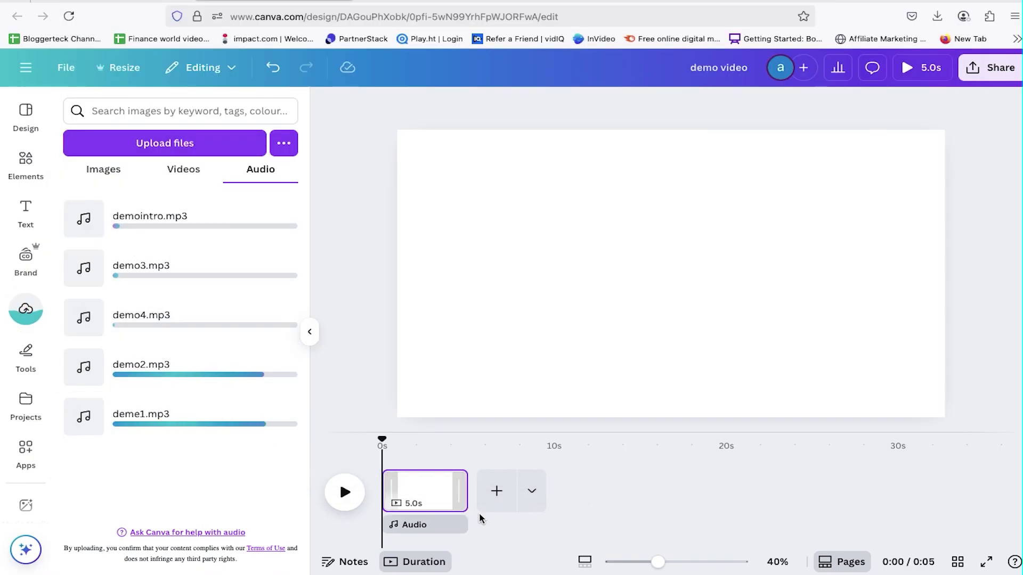
- Add blank pages until the design has twelve 5-second pages totalling 1:00
left_click(492, 506)
left_click(578, 499)
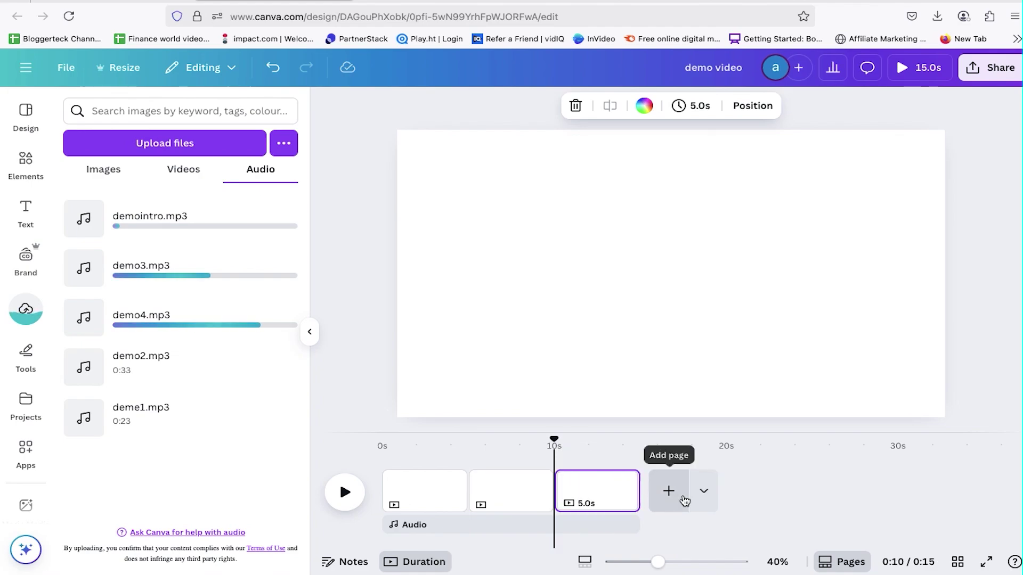
left_click(685, 500)
left_click(767, 501)
left_click(842, 490)
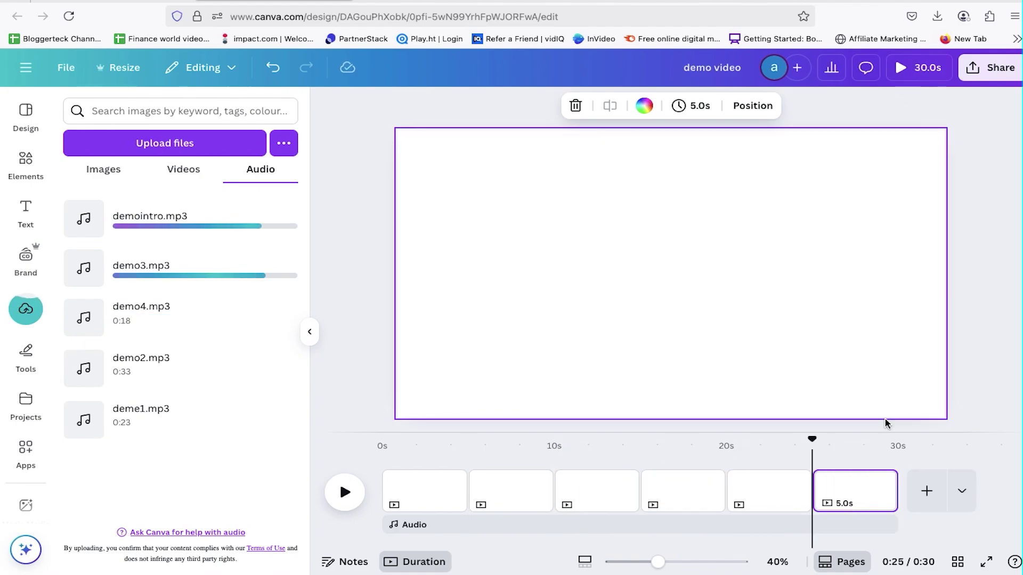
left_click(927, 490)
left_click(981, 498)
left_click(981, 505)
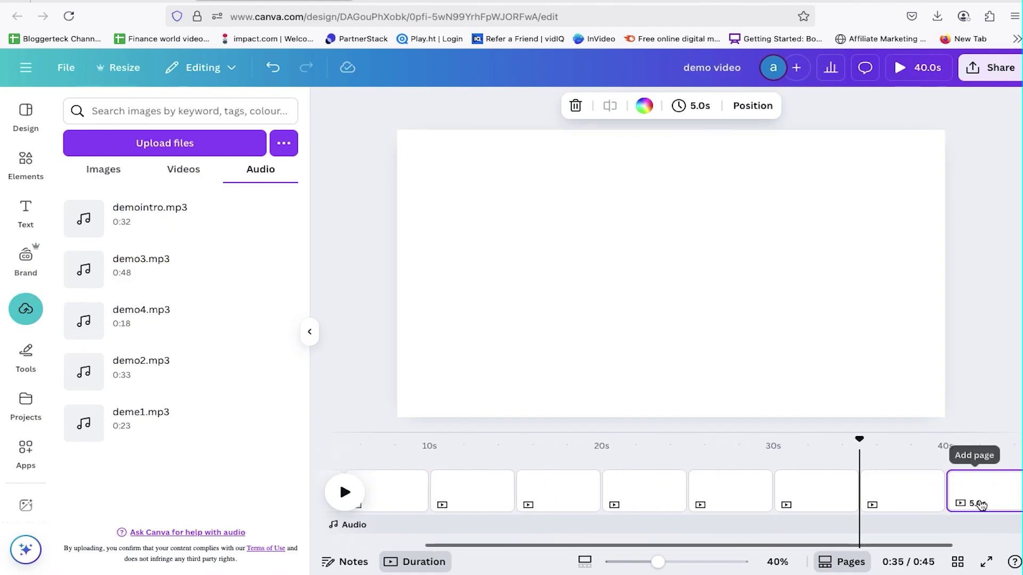
left_click(982, 505)
left_click(982, 504)
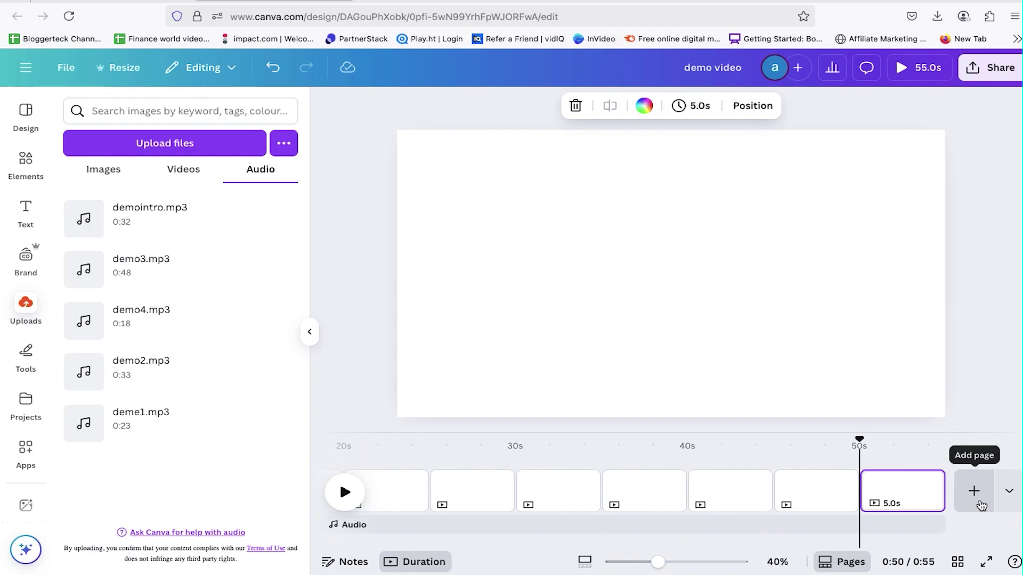
left_click(982, 505)
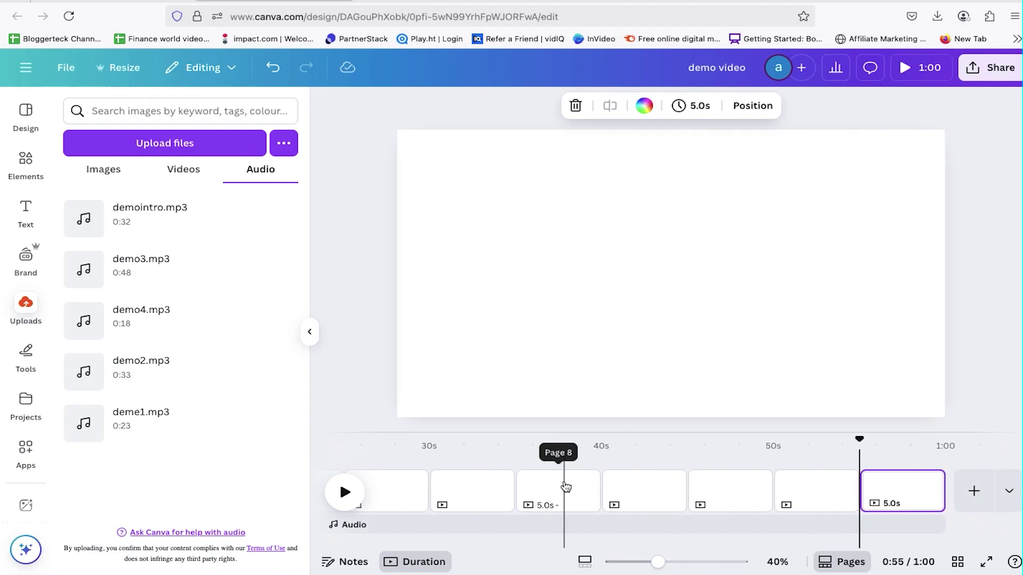
scroll(477, 498, "left", 10)
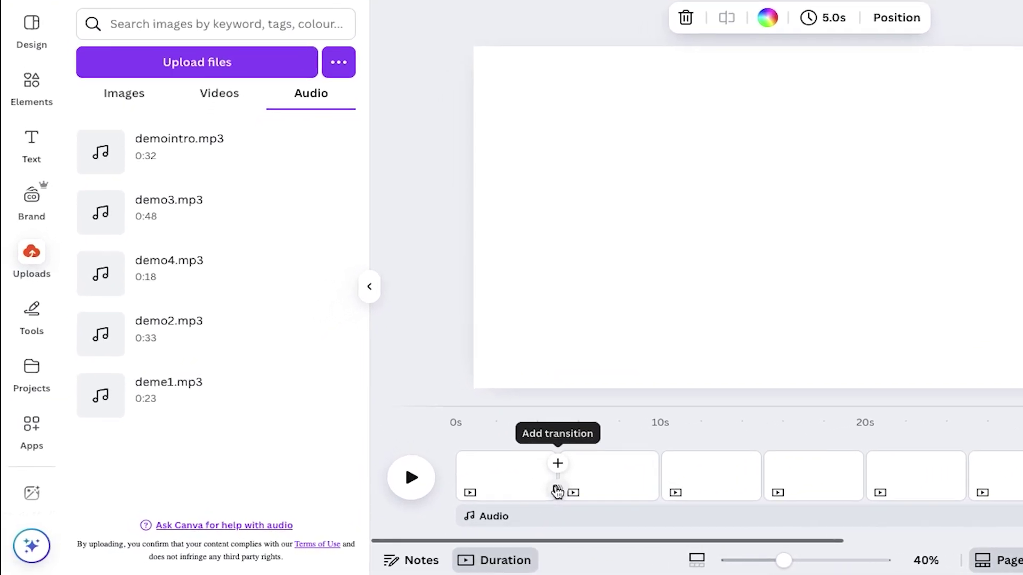
- Apply a 0.3-second Match & Move transition between all pages, bringing the video to 56.7s
left_click(469, 502)
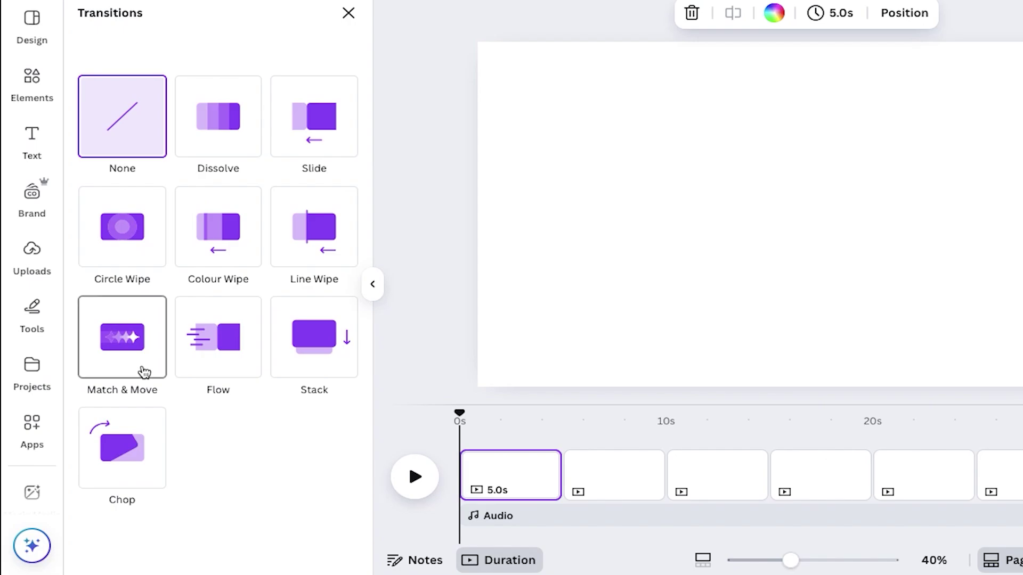
left_click(142, 371)
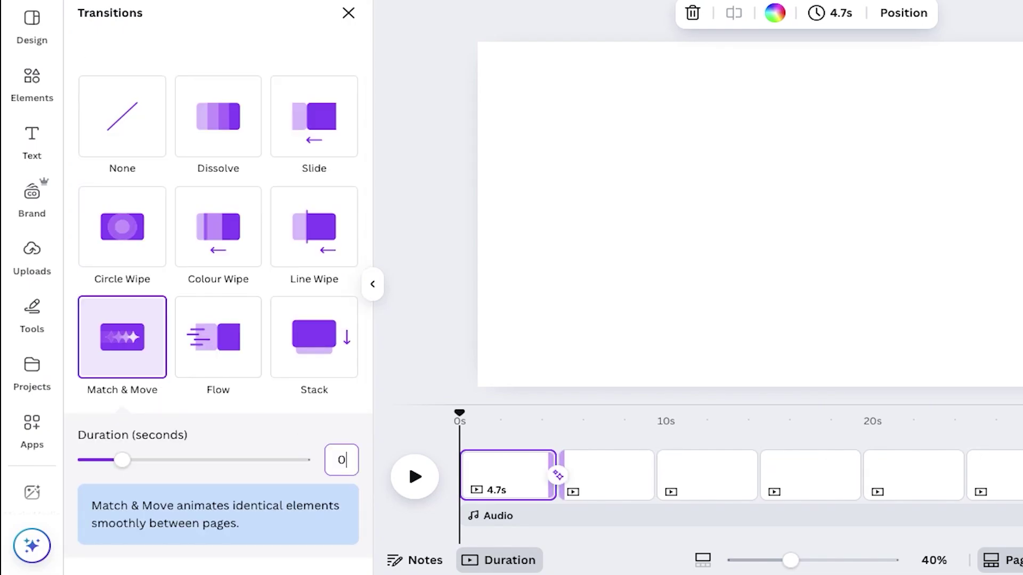
scroll(260, 442, "down", 3)
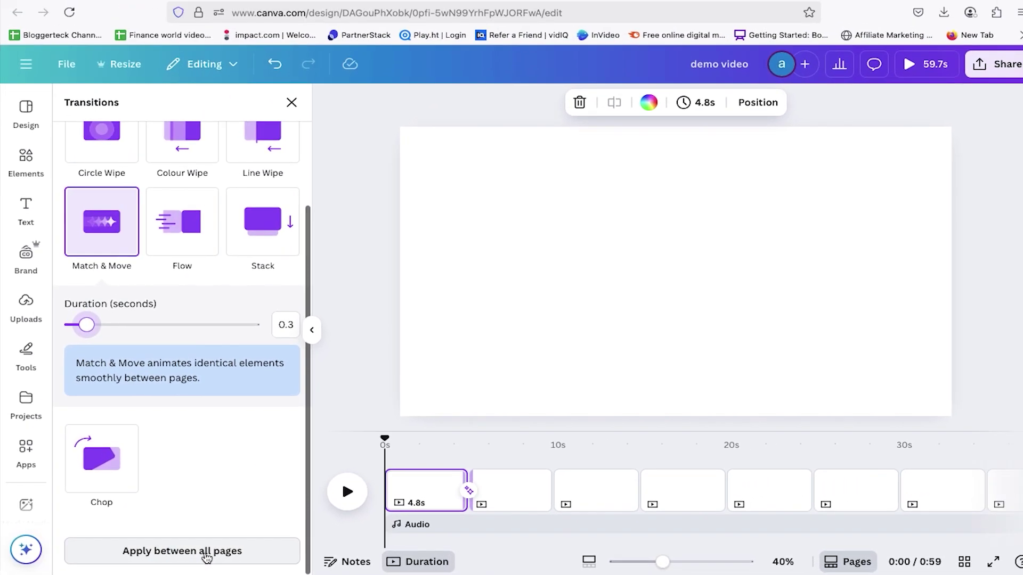
left_click(228, 557)
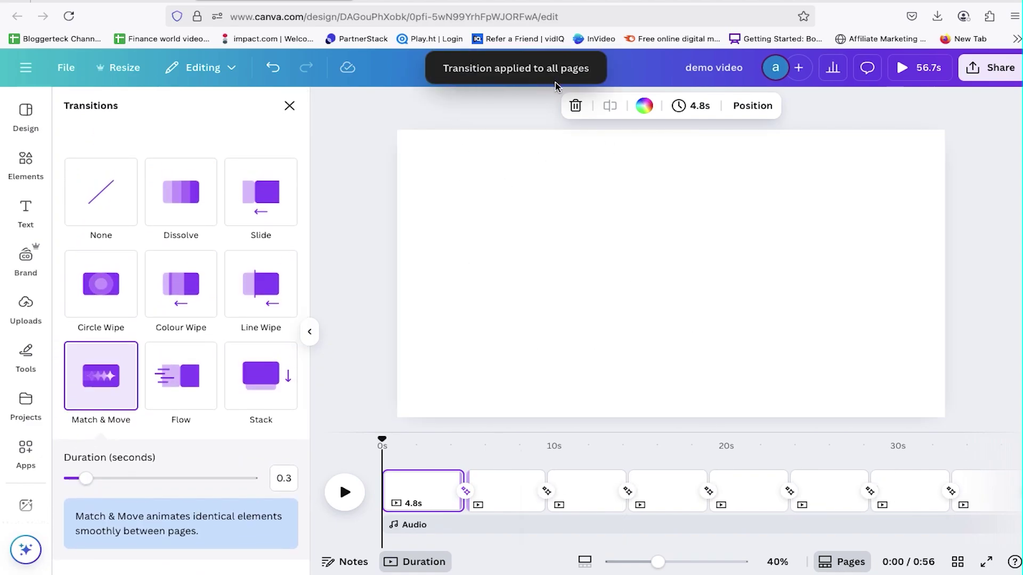
left_click(309, 332)
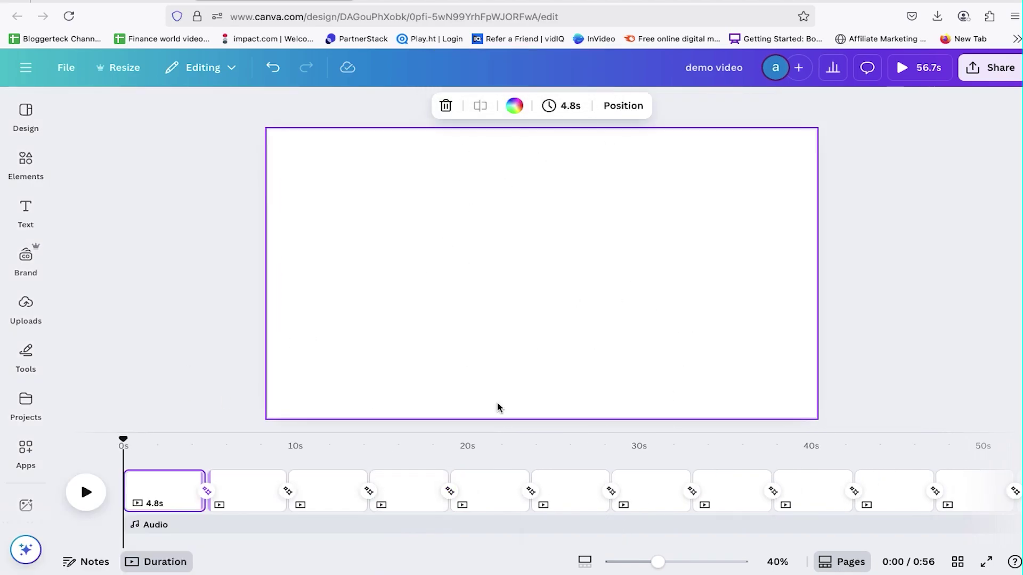
- Drag the 32.1s demointro.mp3 onto the audio track and set it to start at 0s
key("Page_Down")
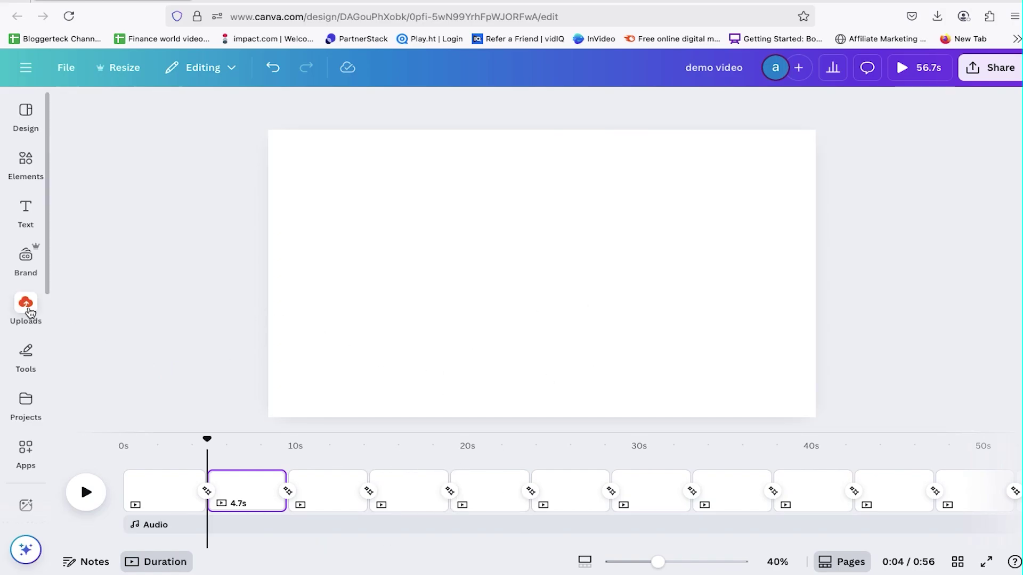
left_click(26, 305)
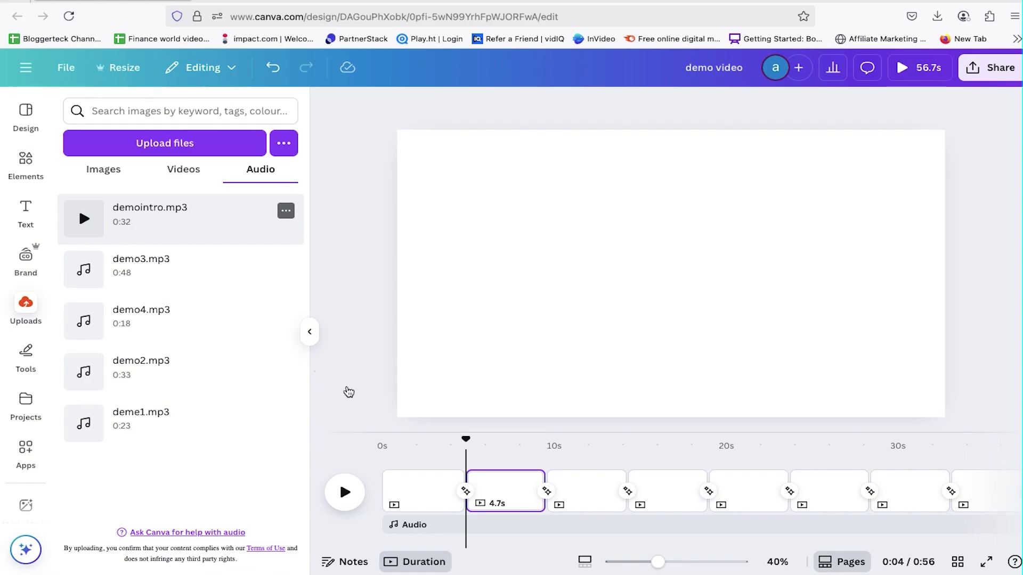
left_click_drag(160, 218, 413, 524)
left_click_drag(516, 526, 488, 526)
left_click(392, 453)
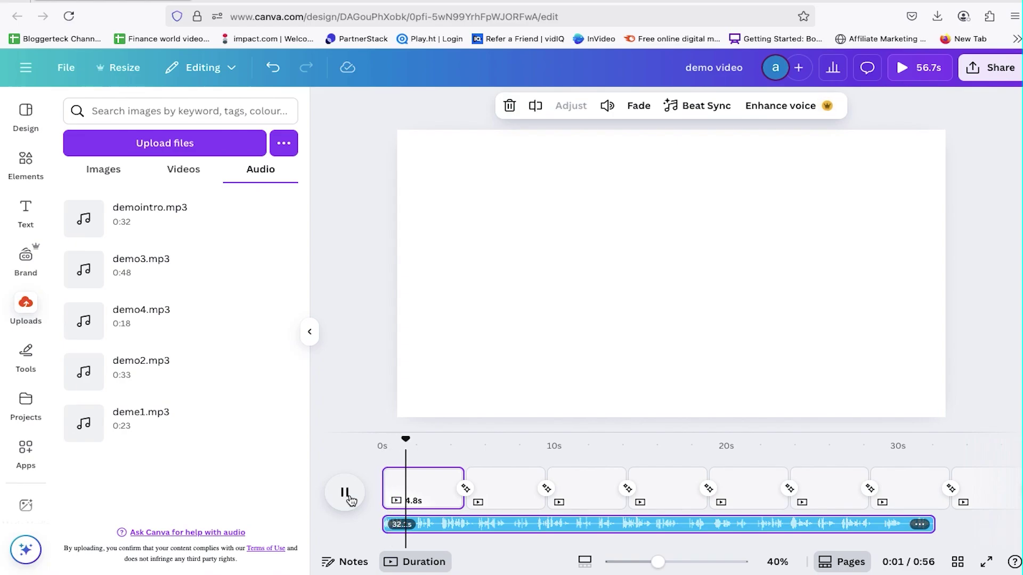
- Search stock elements for 'freedom', put a clip on page 1 and trim it to 3.6 seconds
left_click(27, 158)
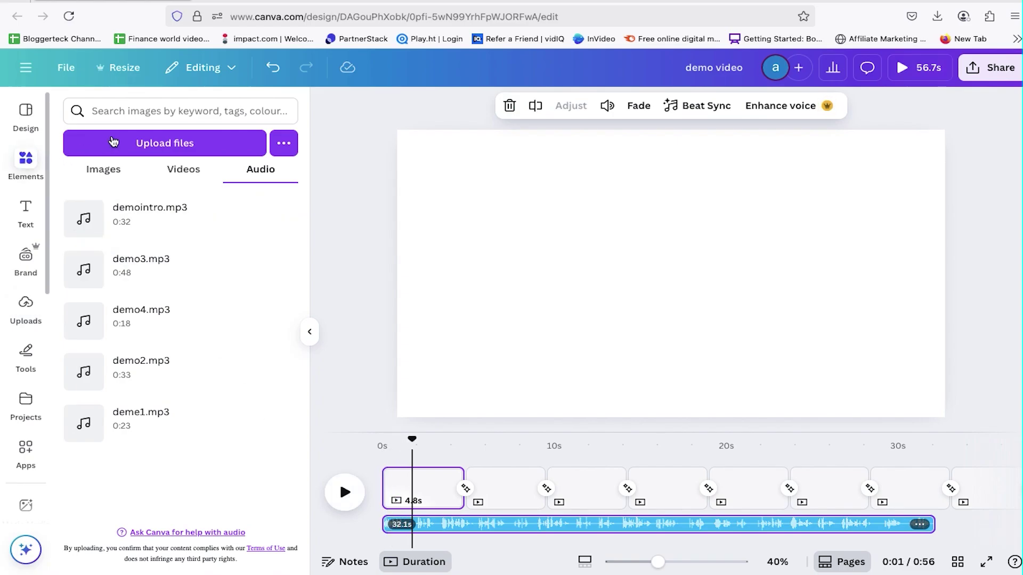
left_click(154, 116)
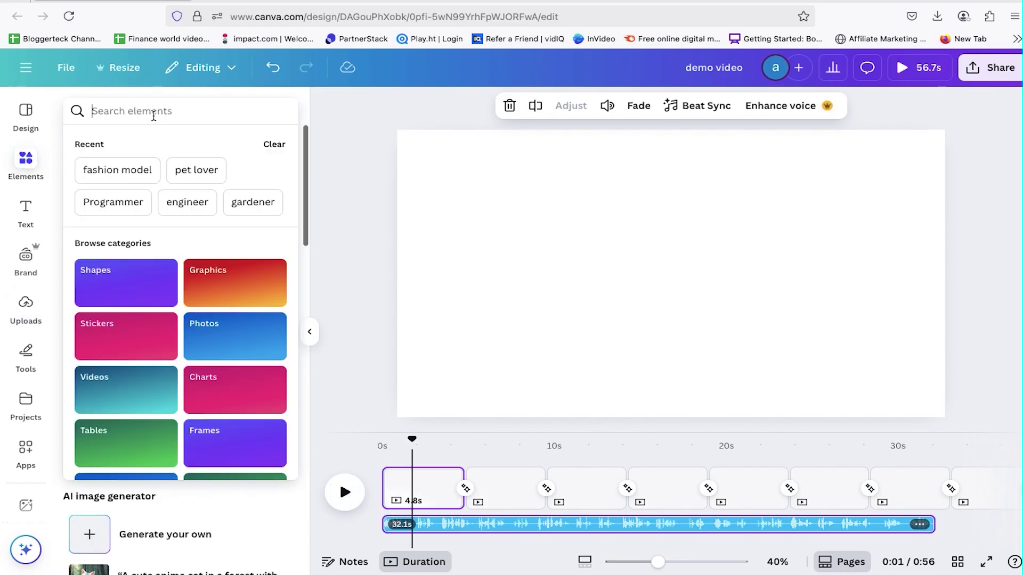
type("freedon")
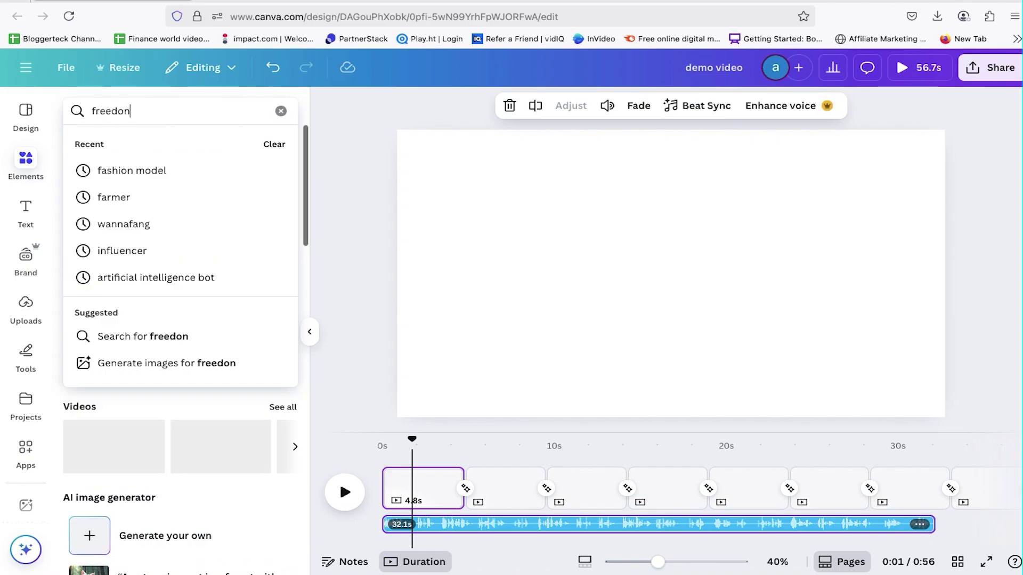
key("BackSpace")
type("m")
key("Return")
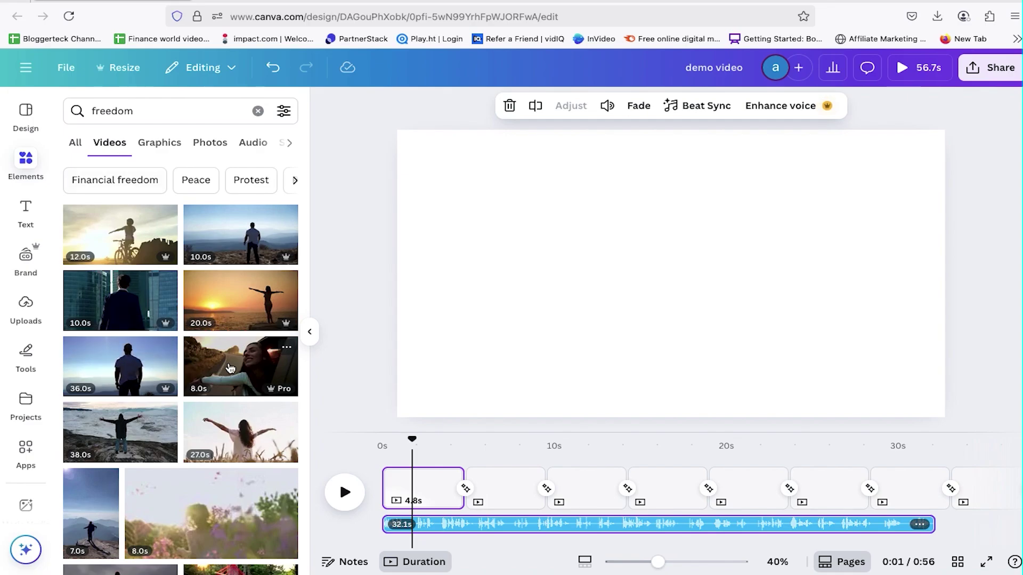
left_click_drag(210, 372, 504, 504)
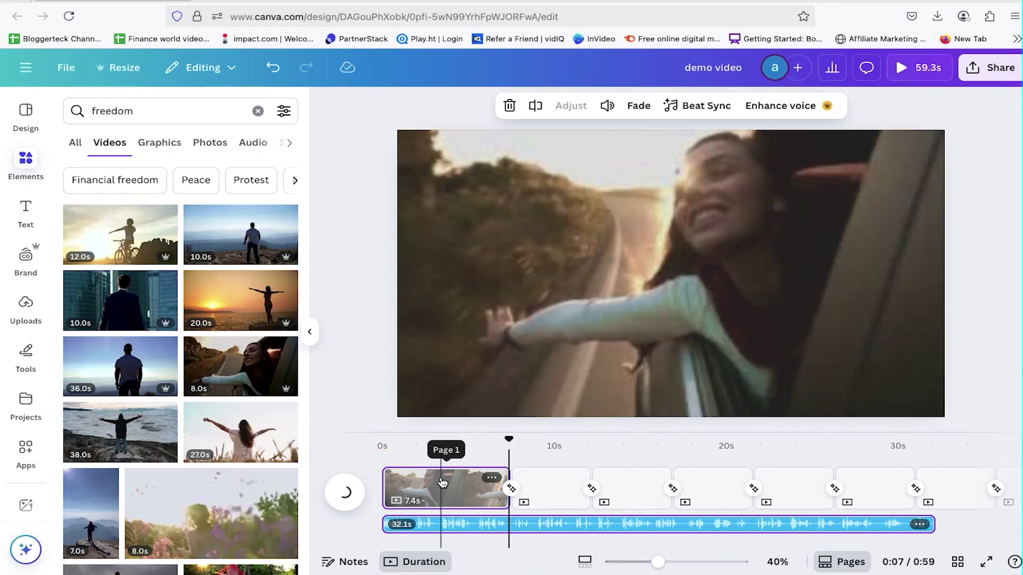
left_click(442, 482)
key("super+z")
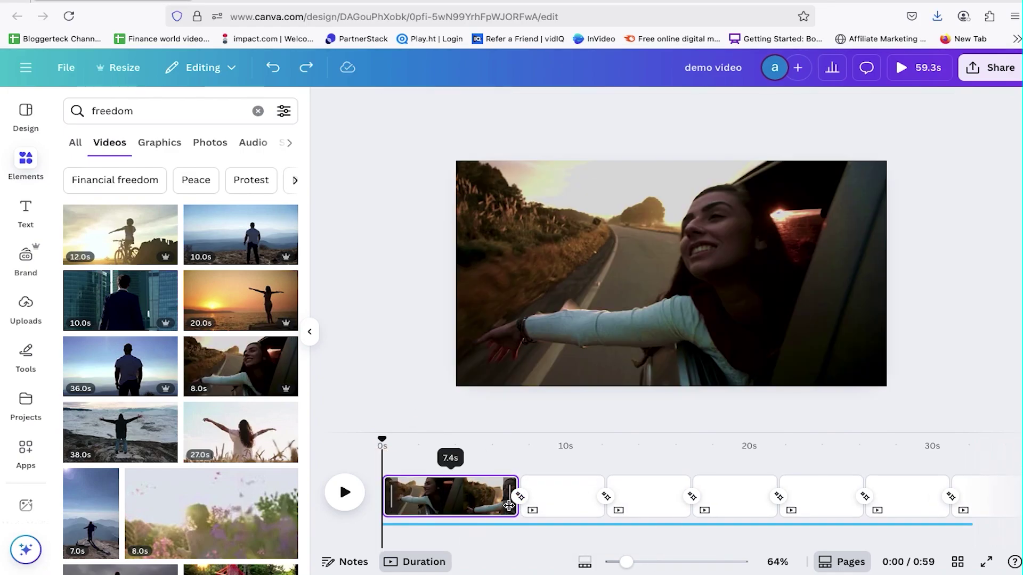
key("super+z")
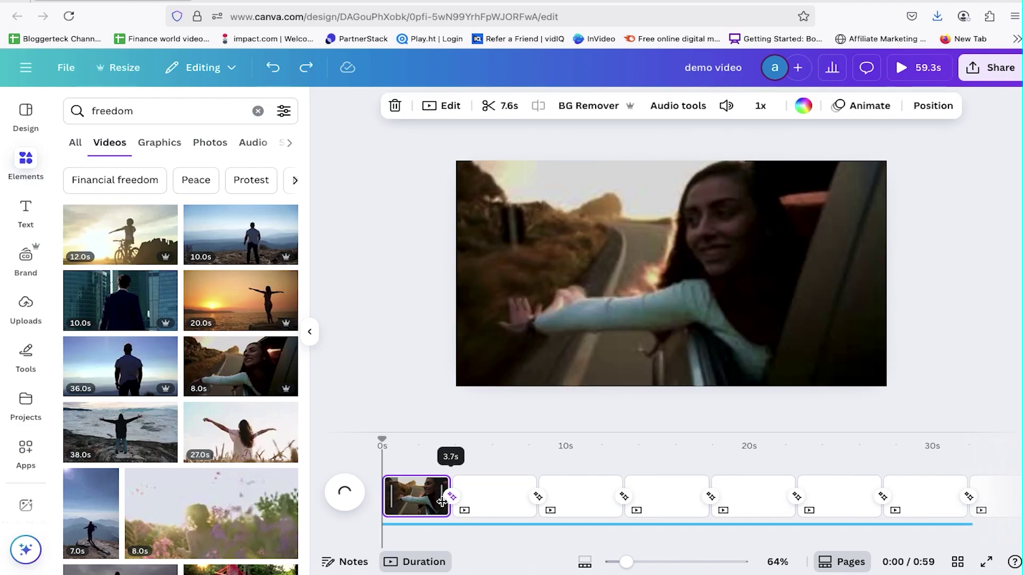
left_click_drag(438, 501, 437, 501)
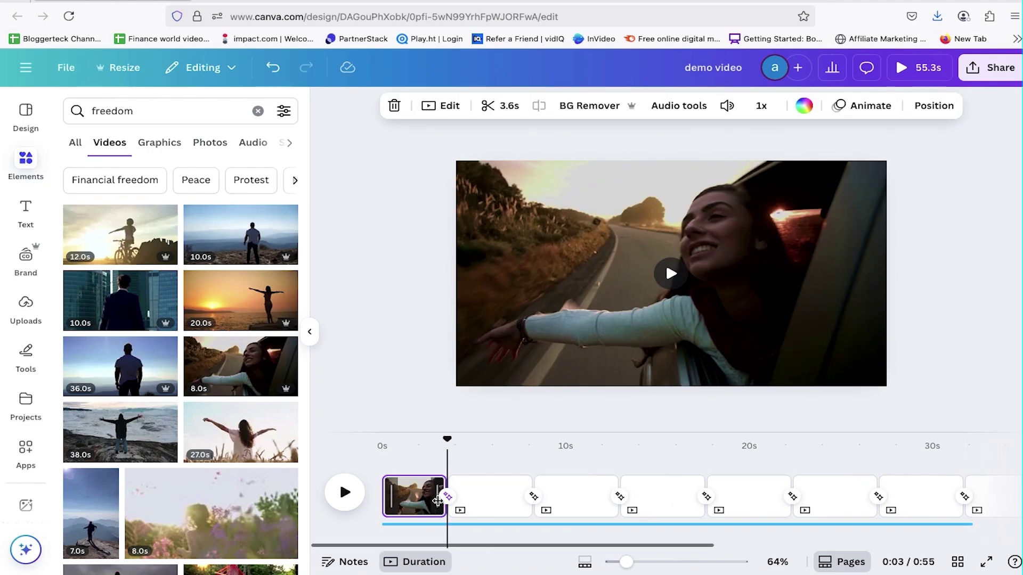
- Browse the 'freedom' animation video results and preview the video
scroll(224, 319, "down", 4)
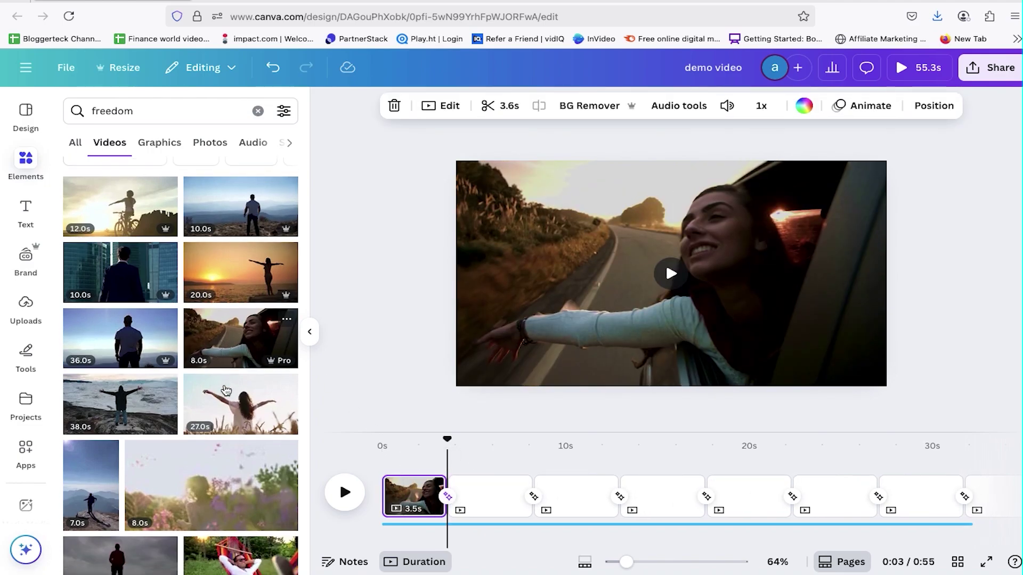
scroll(226, 390, "down", 2)
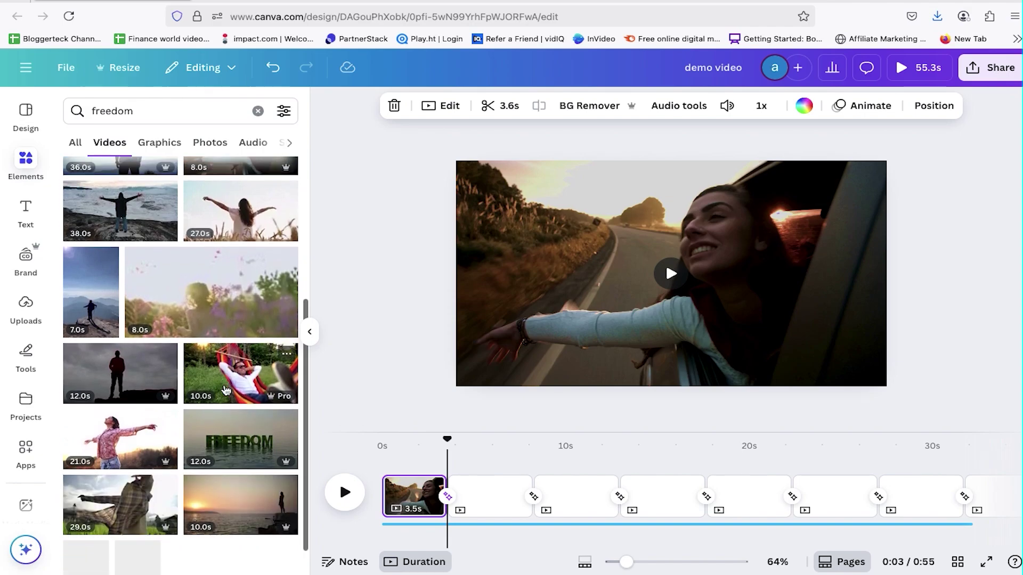
scroll(184, 373, "down", 1)
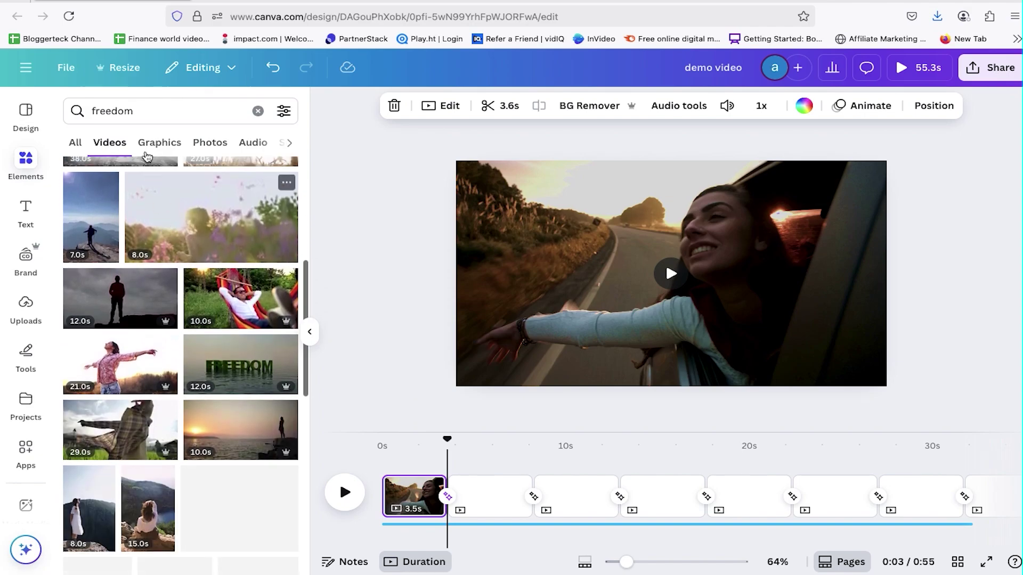
left_click(158, 112)
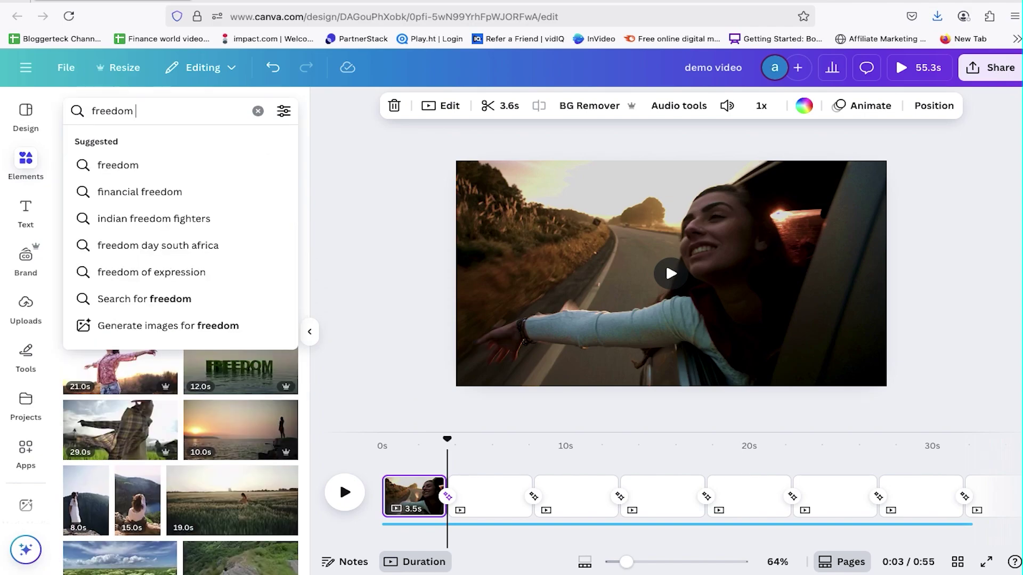
key("Return")
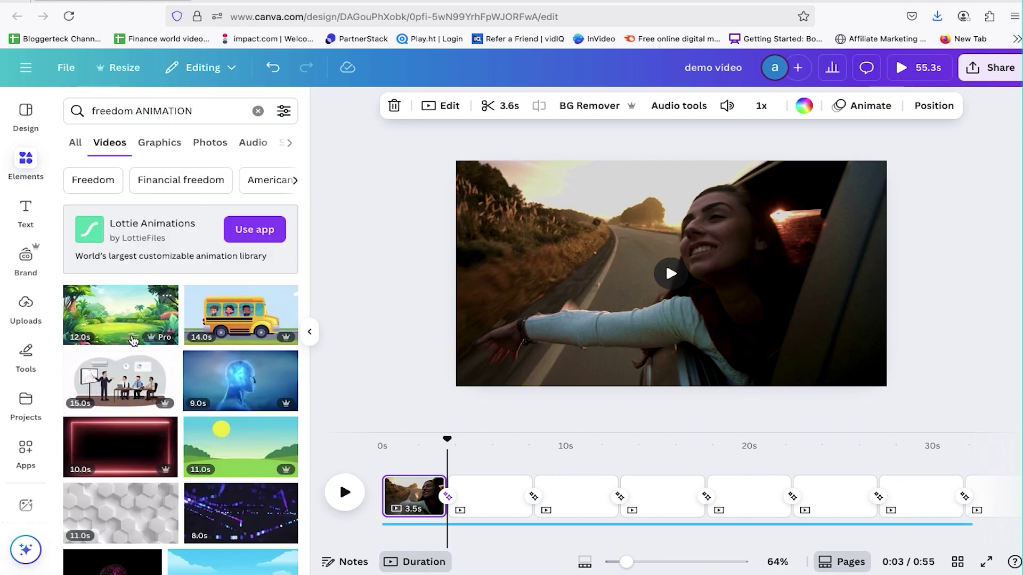
scroll(138, 363, "down", 5)
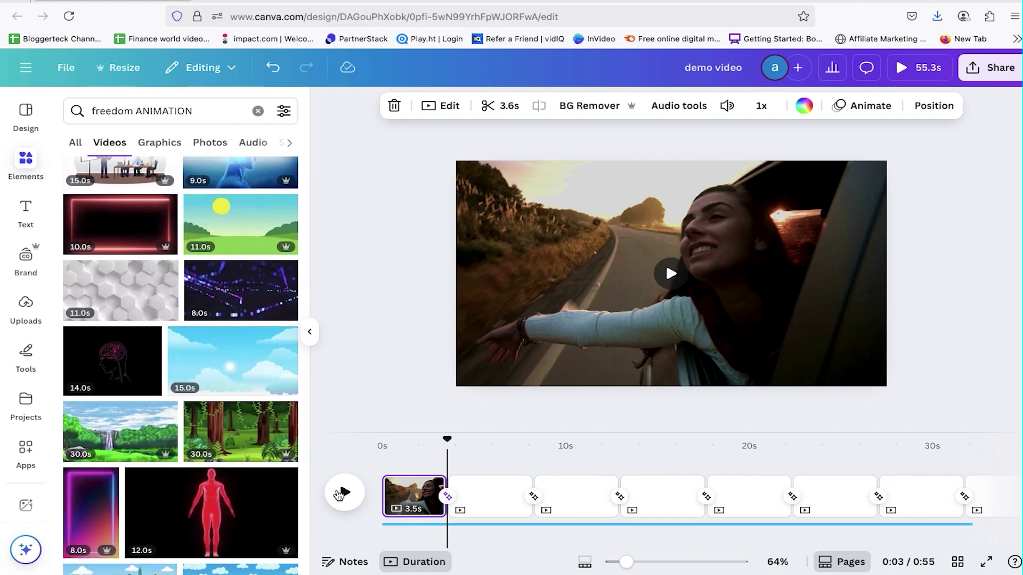
left_click(341, 492)
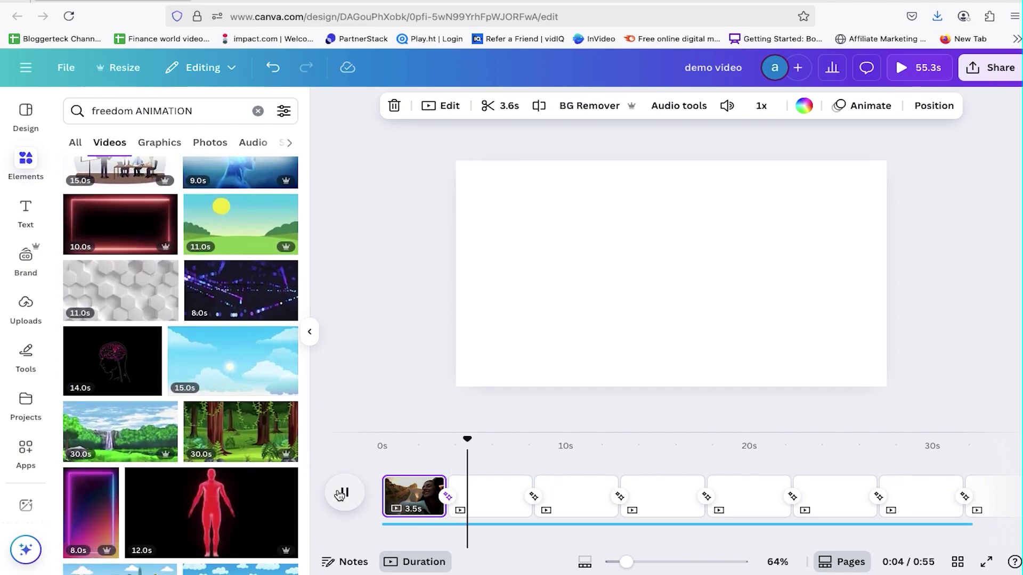
left_click(341, 493)
- Add a 10.0s 'working happiness' office clip to page 2 and trim the first clip to 2.3 seconds
left_click(257, 111)
type("working happiness")
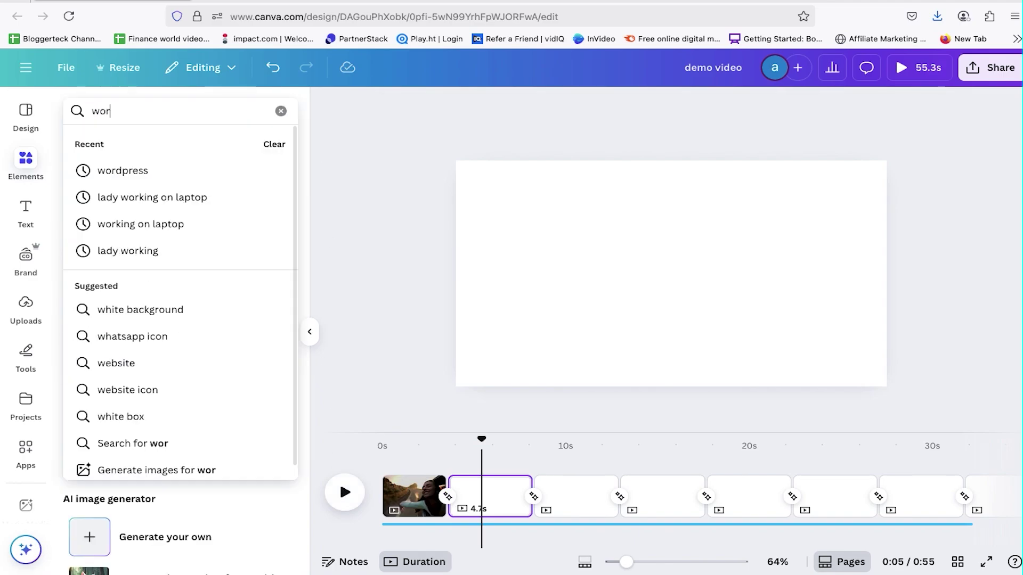
key("Return")
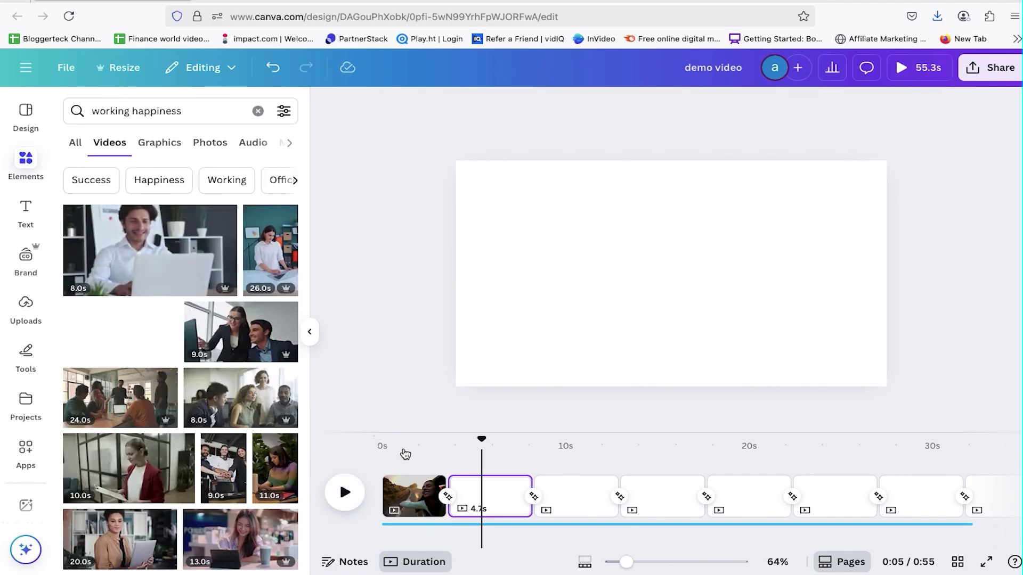
left_click(121, 330)
left_click_drag(481, 439, 378, 438)
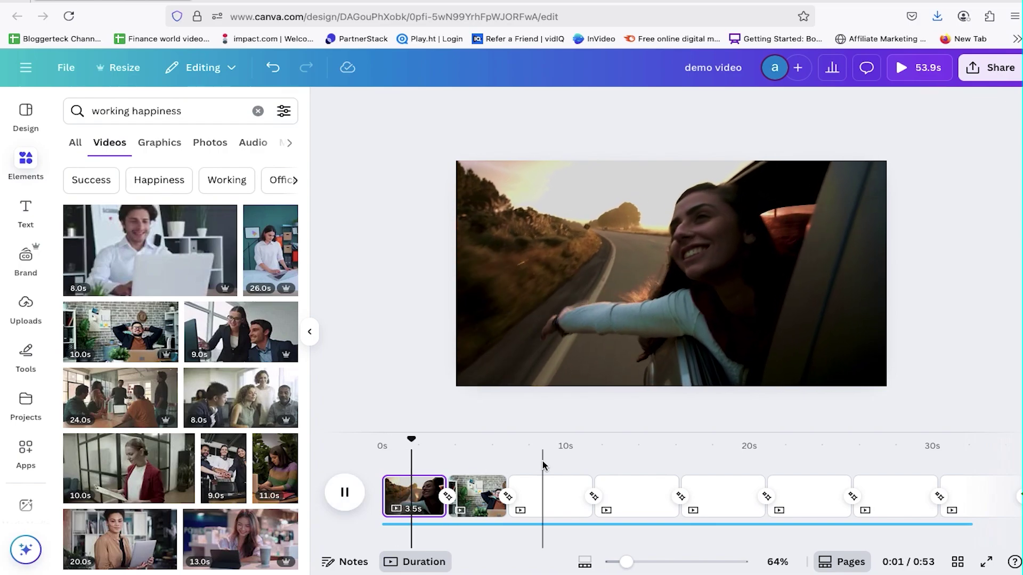
key("space")
key("space")
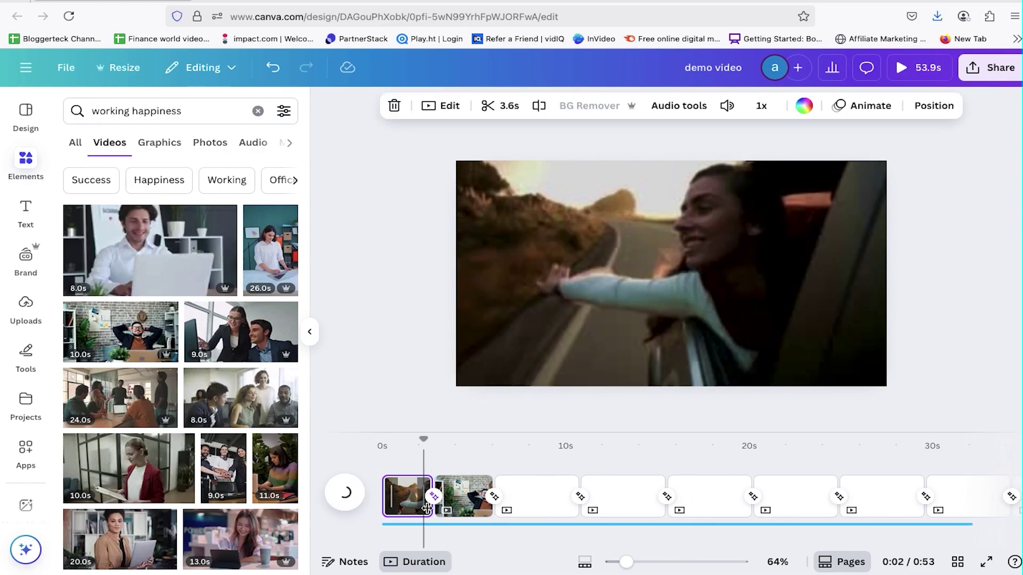
left_click_drag(439, 507, 424, 507)
left_click(386, 466)
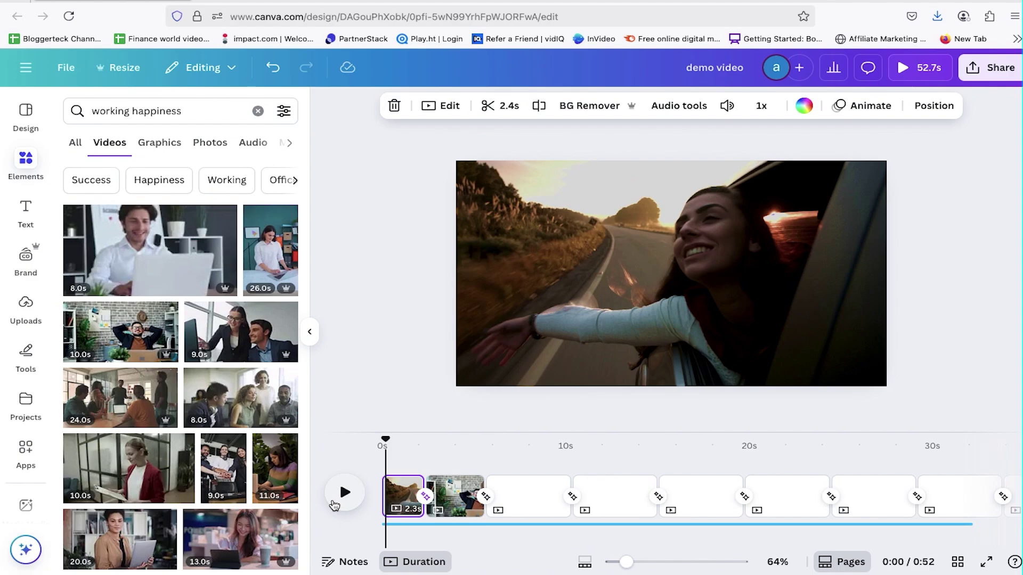
left_click(334, 504)
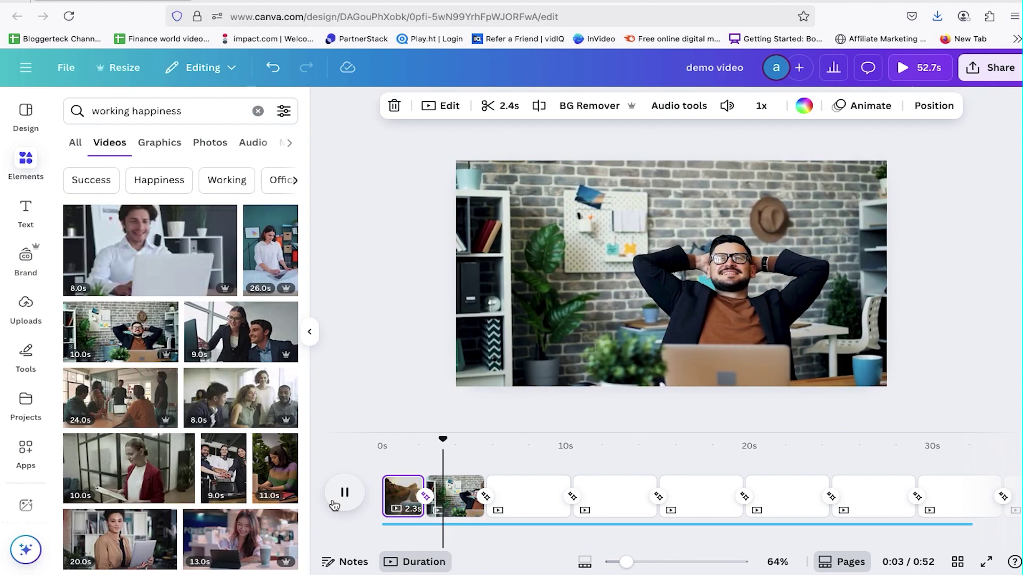
left_click(345, 493)
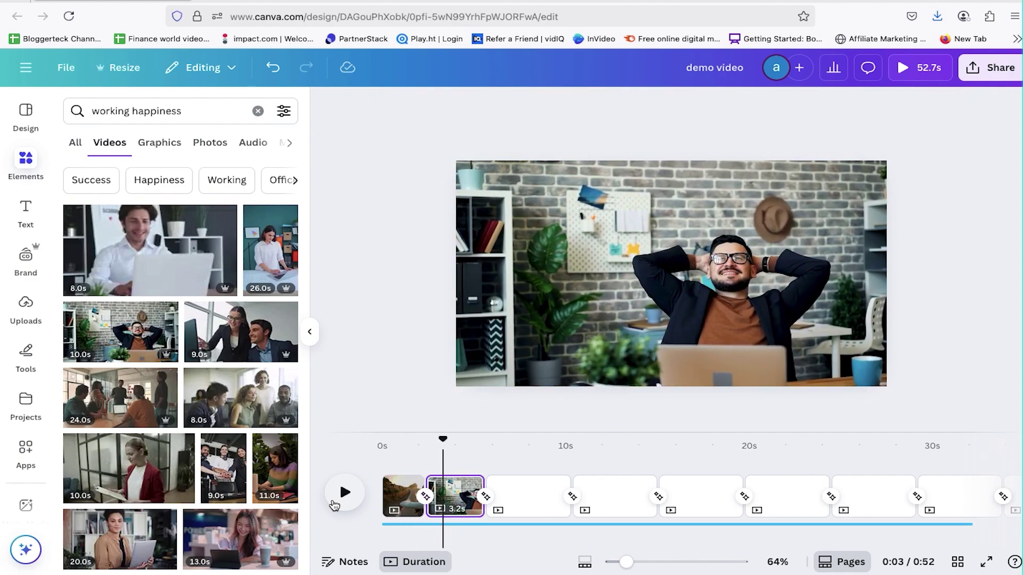
- Move the blank page ahead of the office clip and fill it with a 'travel happ' beach clip trimmed to about 2.5s
left_click_drag(531, 509, 458, 500)
left_click_drag(181, 111, 91, 111)
type("travel happ")
left_click(138, 229)
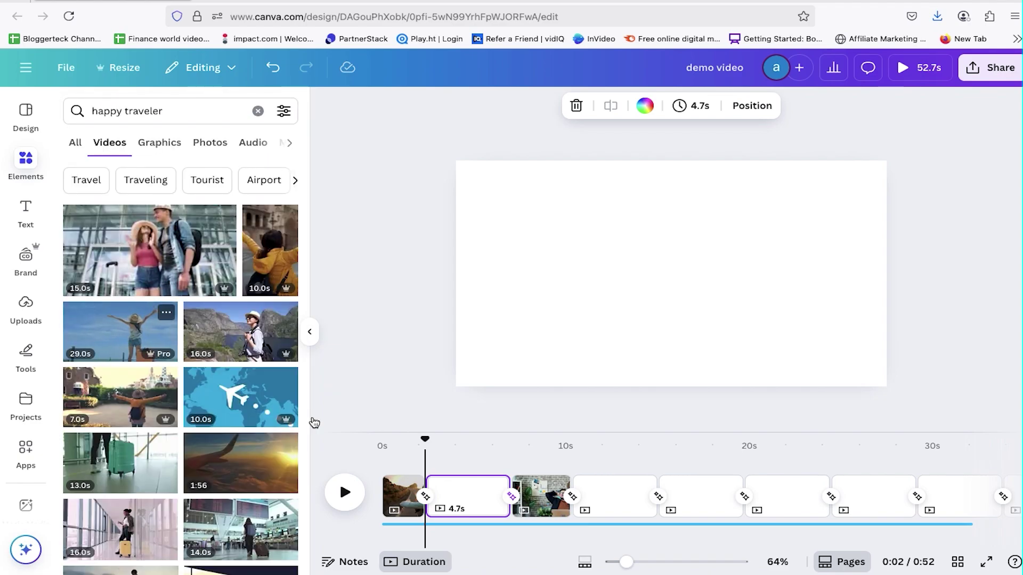
left_click(120, 331)
left_click_drag(586, 495, 445, 491)
left_click(356, 500)
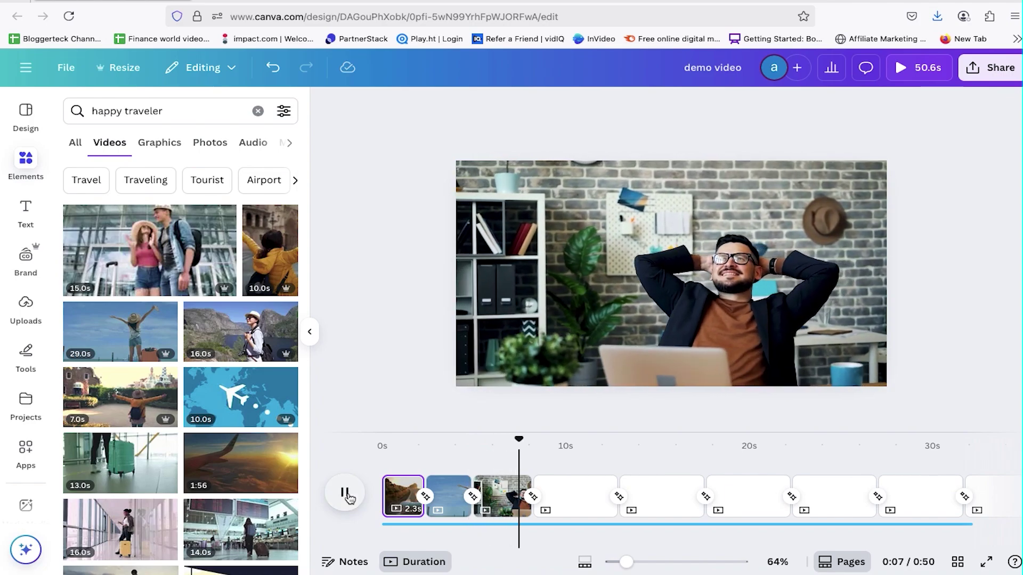
- Add a burning matchsticks clip from a 'truth' search to page 4, speed it to 2x and trim it to about 3.4s
left_click(346, 494)
left_click(258, 111)
type("truth")
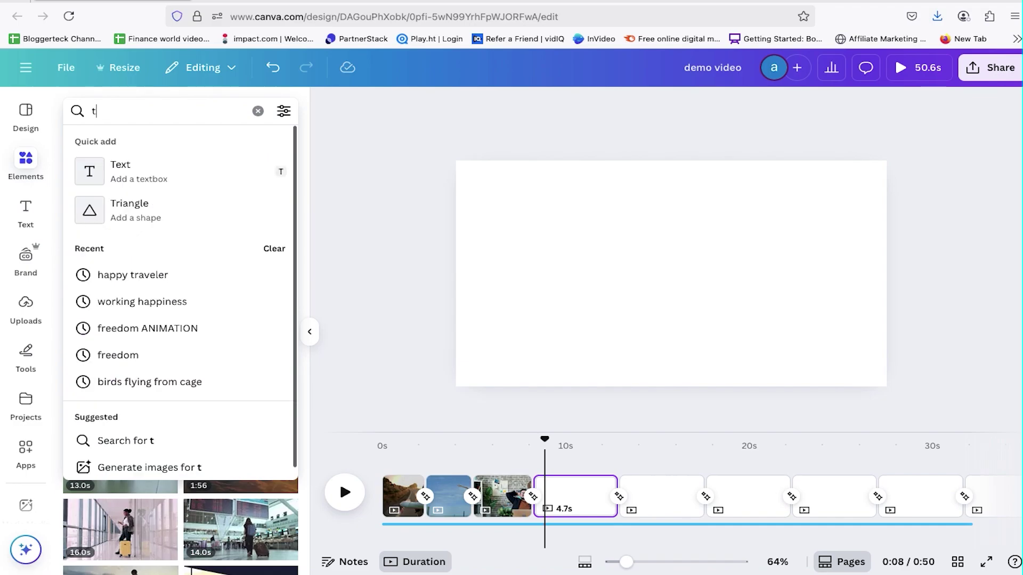
key("Return")
left_click(116, 246)
left_click(713, 106)
left_click_drag(145, 471, 250, 471)
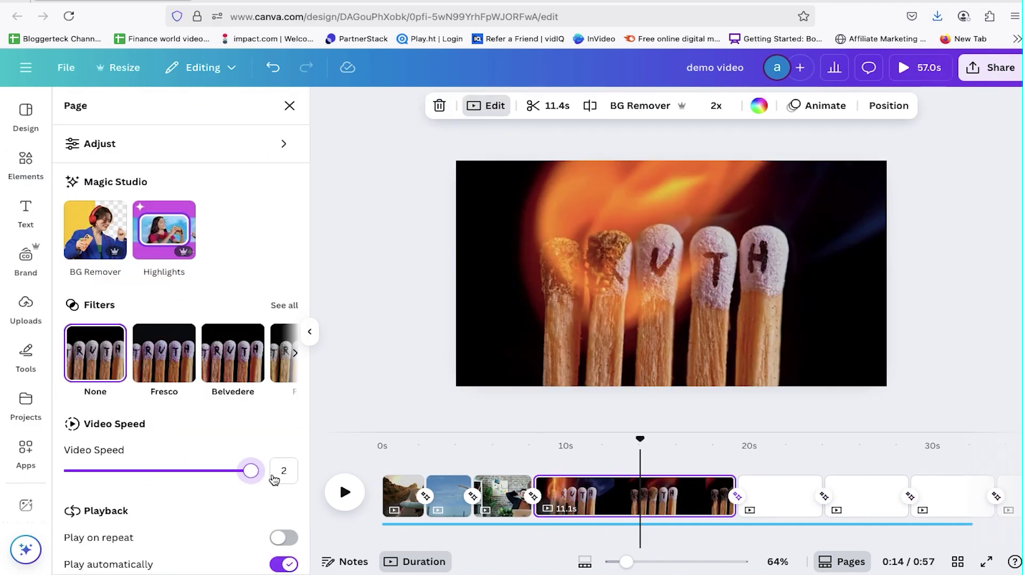
left_click_drag(735, 495, 588, 490)
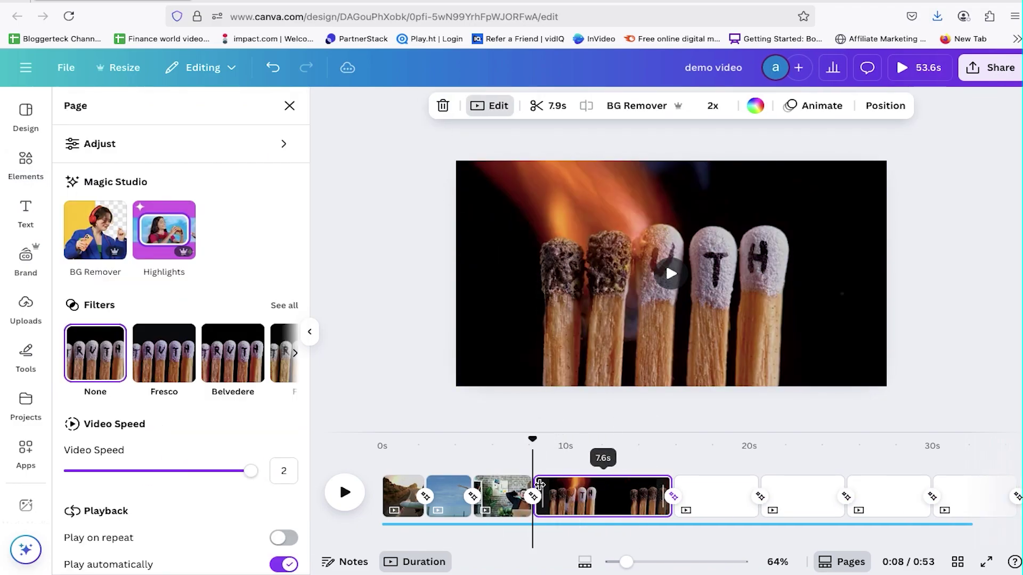
left_click(465, 458)
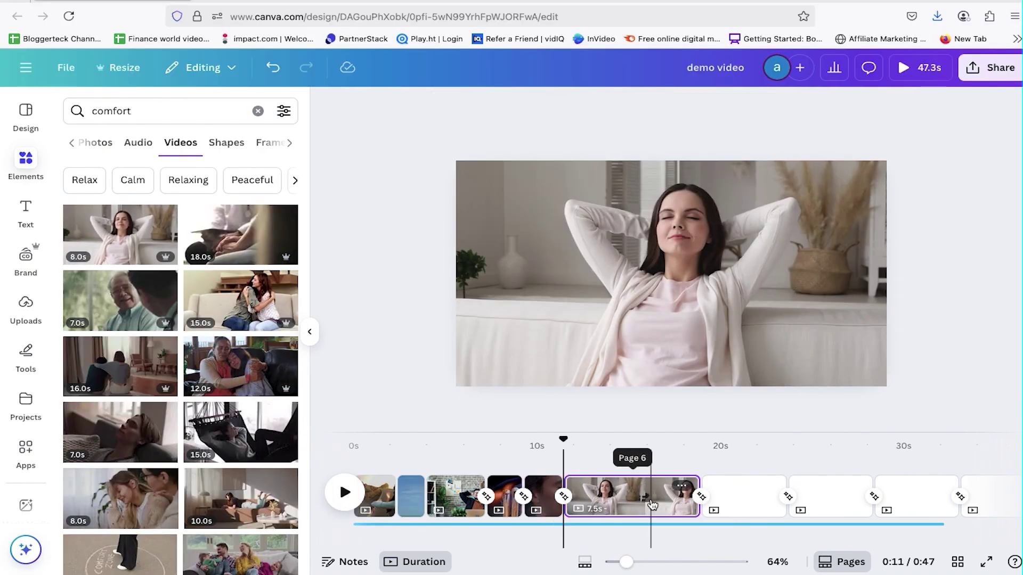
- Set page 6's video clip speed to 1.5x
left_click(612, 496)
left_click(477, 106)
left_click_drag(147, 470, 199, 471)
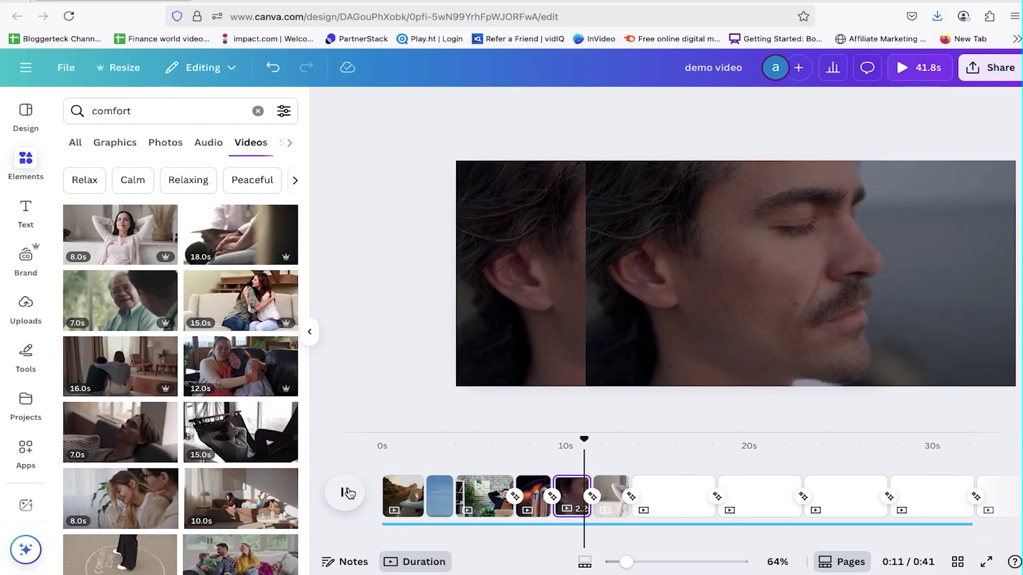
left_click(349, 493)
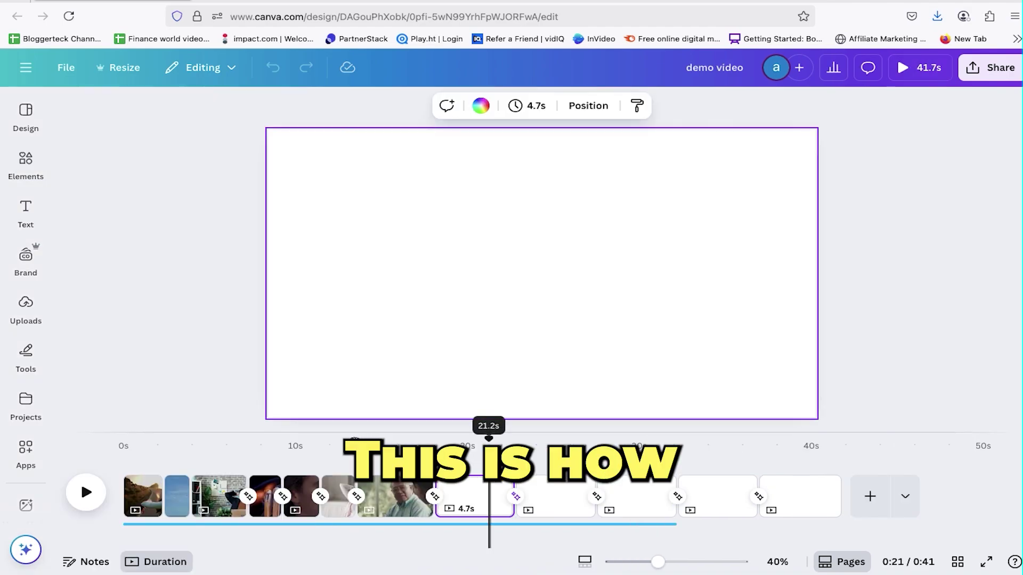
- Scrub back through the placed clips, select the blank 4.7s page, then return to the ChatGPT script
left_click_drag(488, 438, 142, 437)
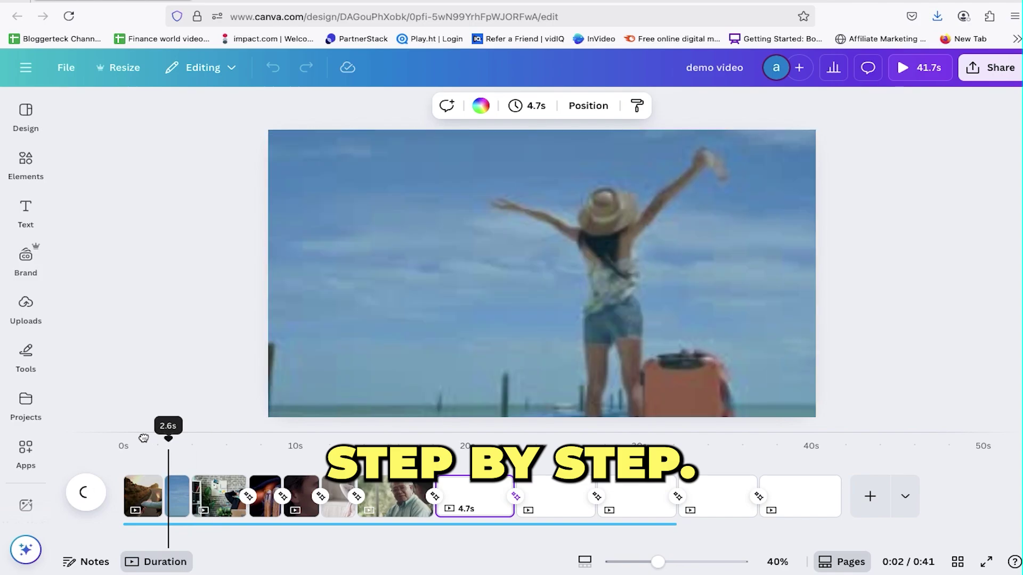
left_click(303, 438)
left_click(445, 504)
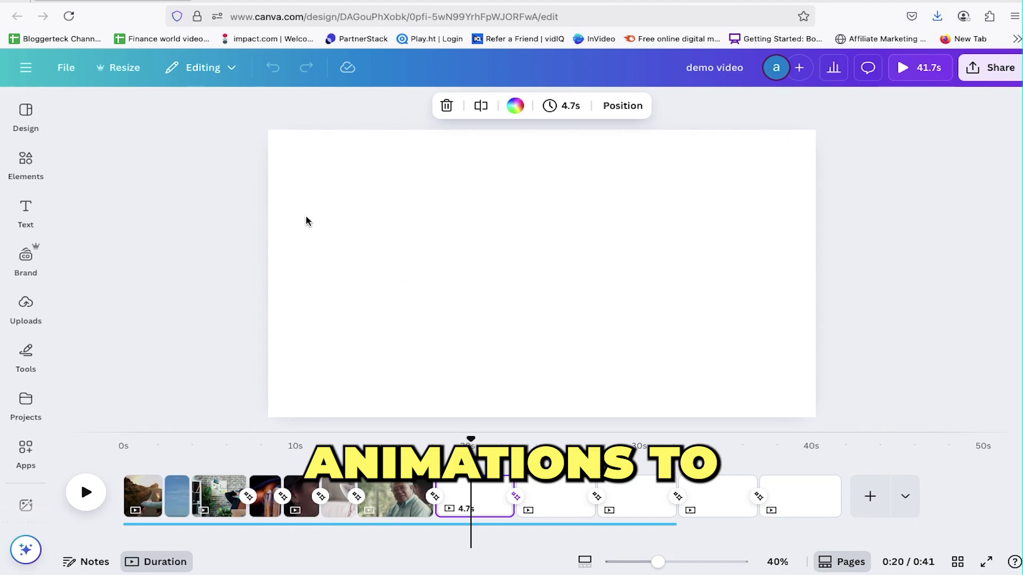
left_click(230, 4)
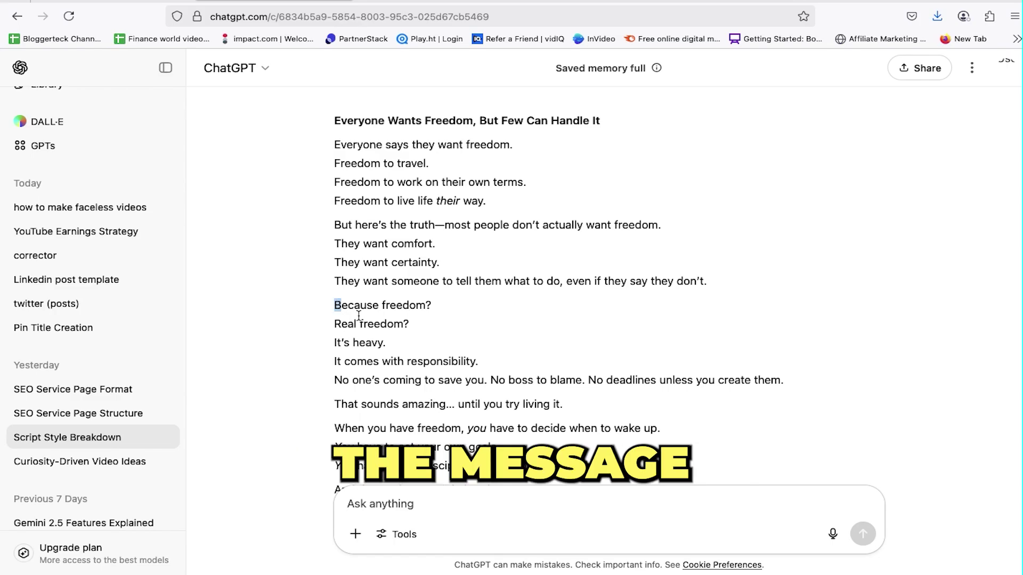
- Select the script lines from 'Because freedom?' to 'It comes with responsibility.', then return to Canva
left_click_drag(358, 316, 554, 362)
left_click(554, 362)
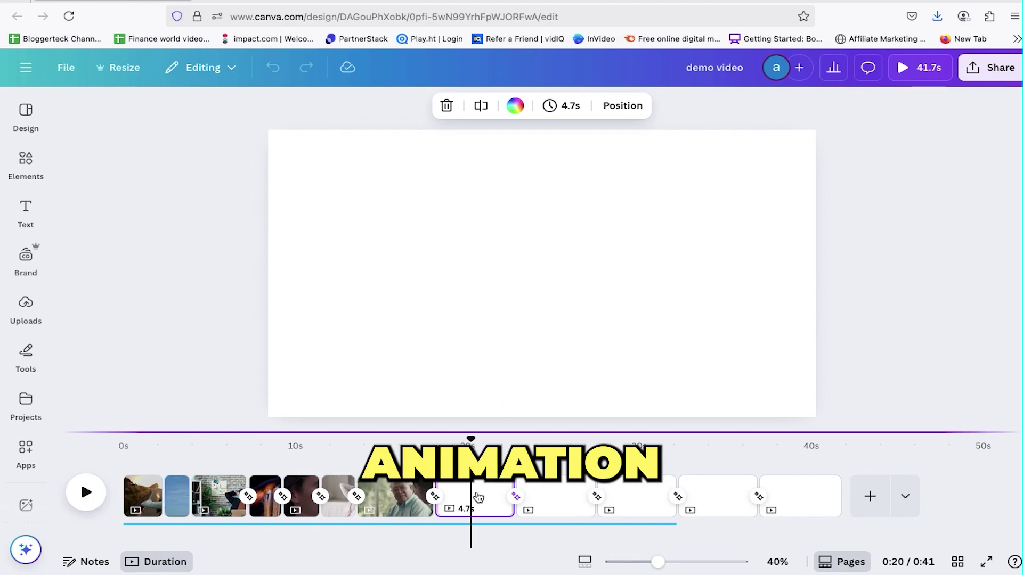
mouse_move(474, 501)
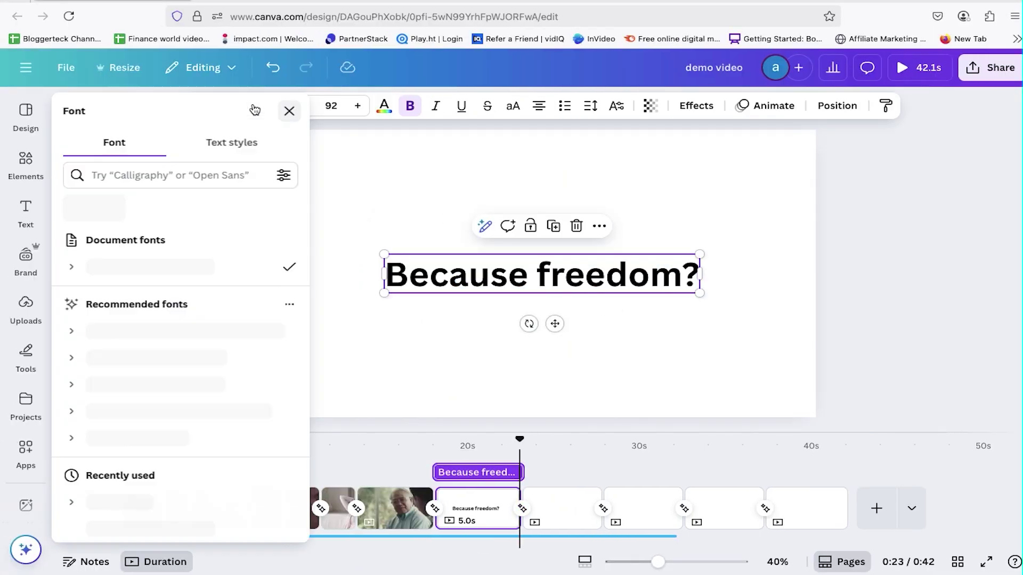
- Try several heading fonts (Poppins, Lovelo, Fredoka and others), then settle on Montserrat ExtraBold
scroll(154, 325, "down", 3)
left_click(154, 326)
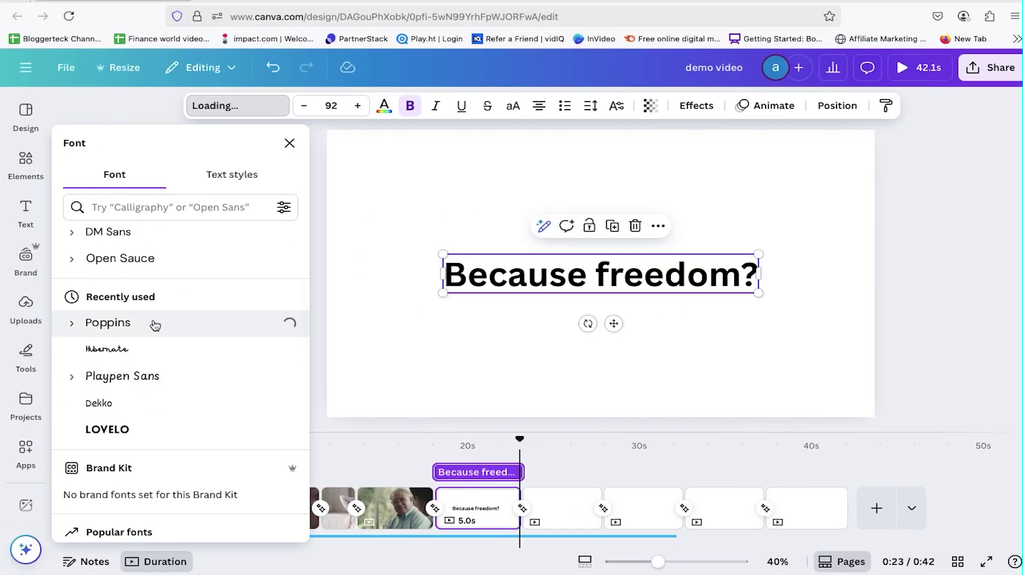
left_click(107, 429)
scroll(149, 434, "down", 10)
left_click(155, 414)
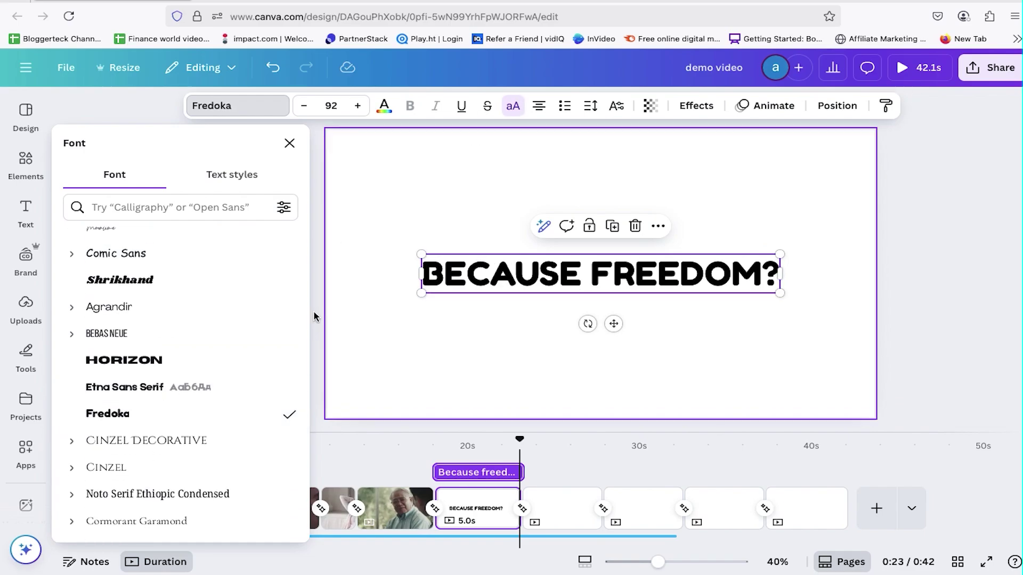
scroll(155, 360, "down", 4)
left_click(155, 360)
scroll(155, 346, "down", 5)
scroll(151, 331, "down", 5)
left_click(150, 331)
left_click(239, 247)
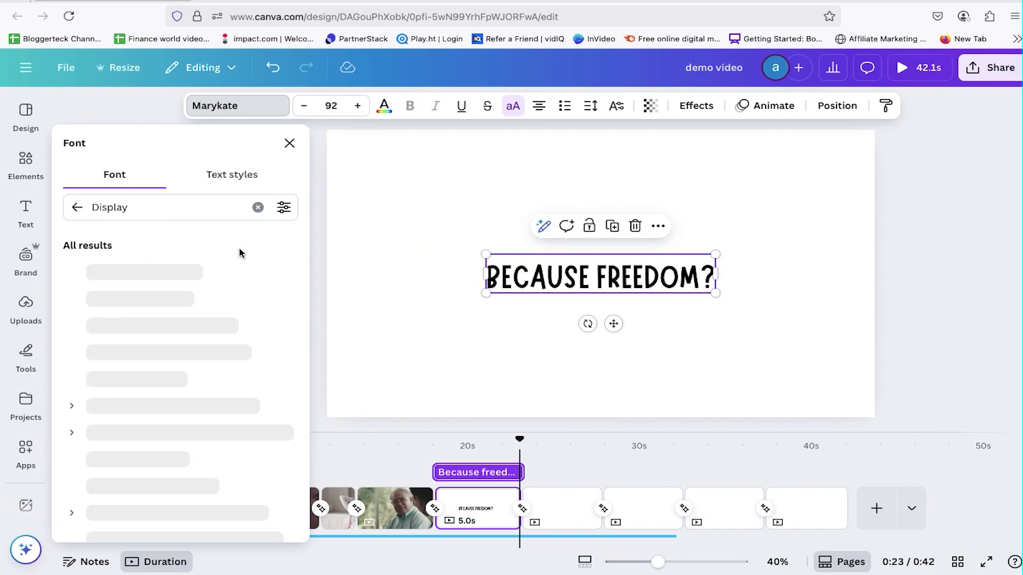
scroll(160, 335, "down", 3)
left_click(133, 335)
left_click(258, 207)
left_click(137, 362)
scroll(137, 365, "down", 5)
left_click(159, 369)
scroll(163, 369, "down", 3)
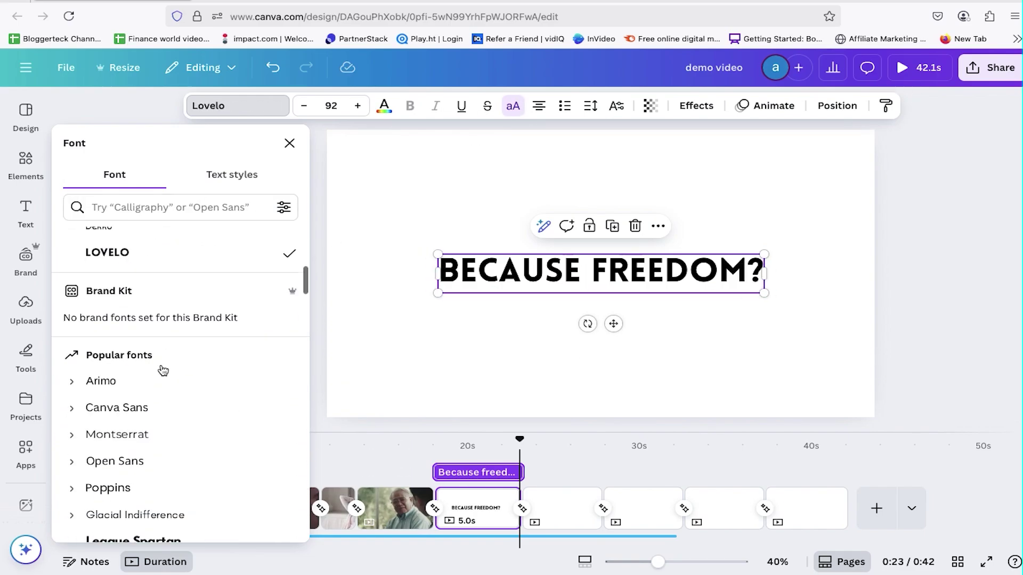
left_click(117, 434)
left_click(107, 484)
- Remove the bold from the word REAL and turn all the slide text red
left_click_drag(334, 239, 352, 241)
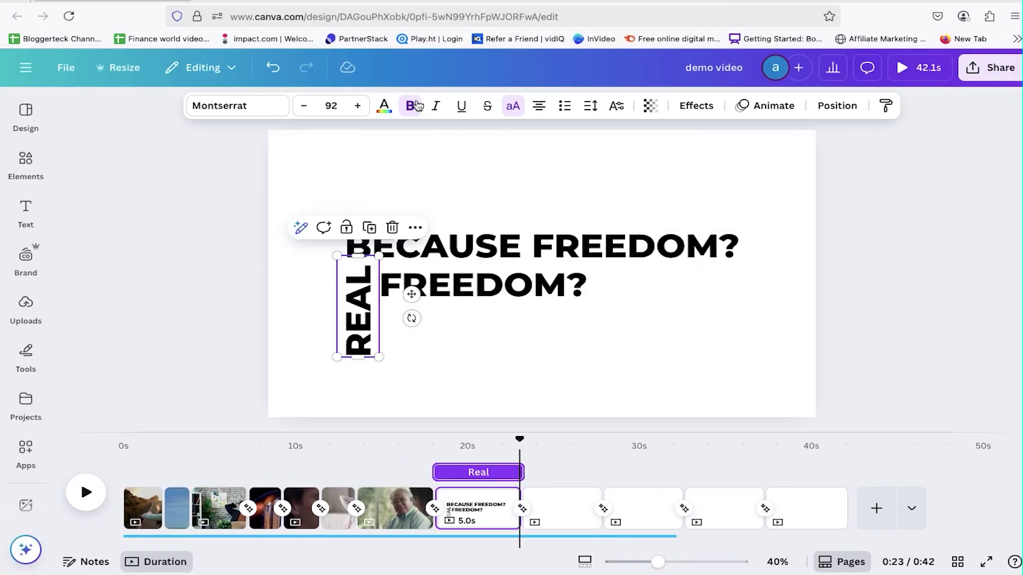
left_click(418, 105)
left_click(527, 351)
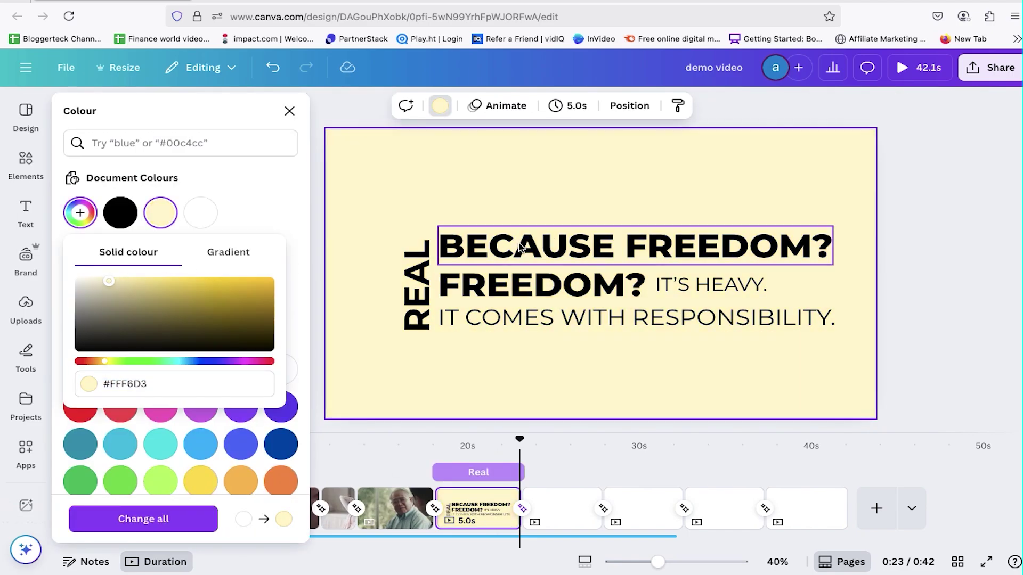
left_click_drag(289, 169, 649, 358)
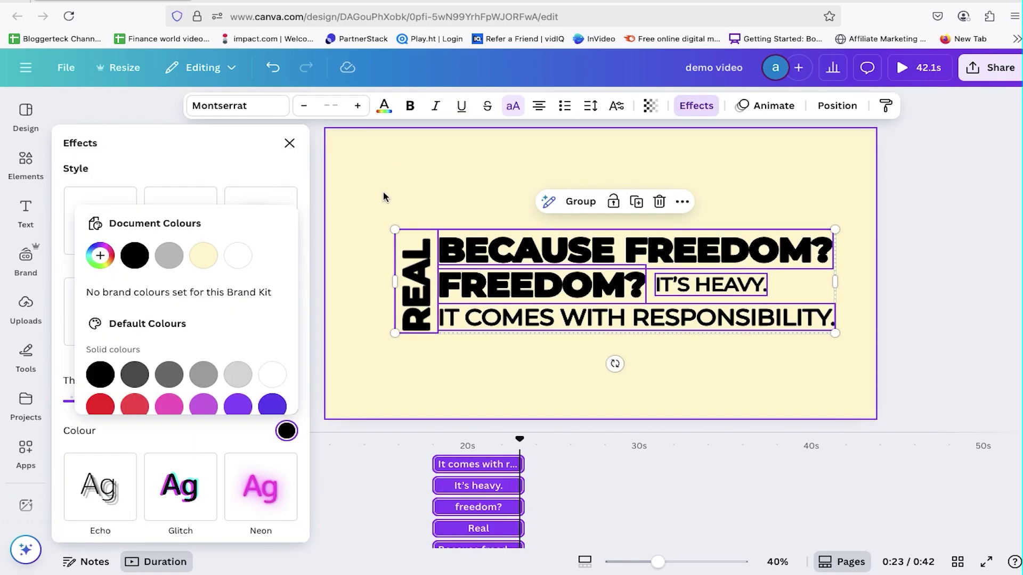
left_click(384, 106)
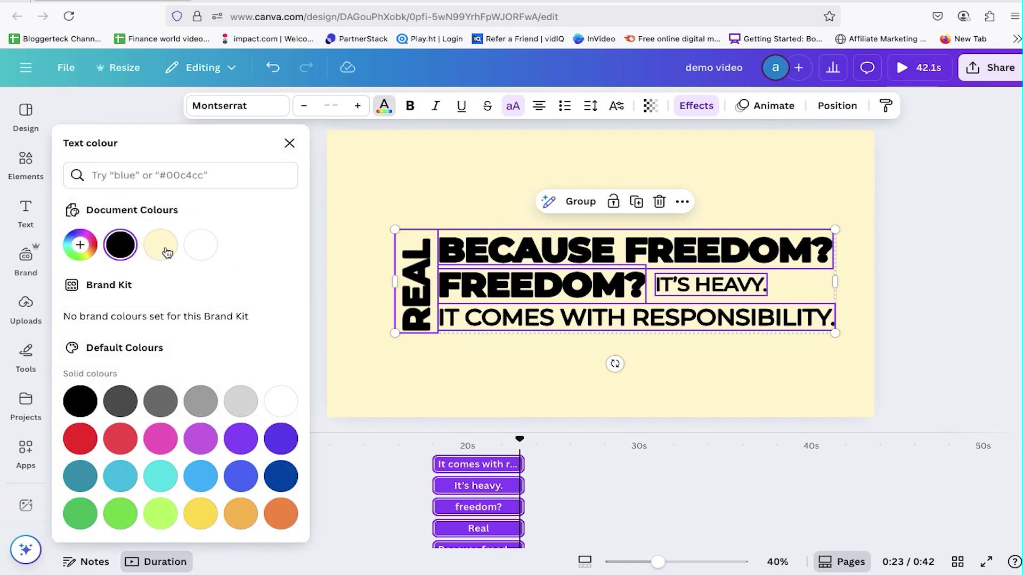
left_click(118, 439)
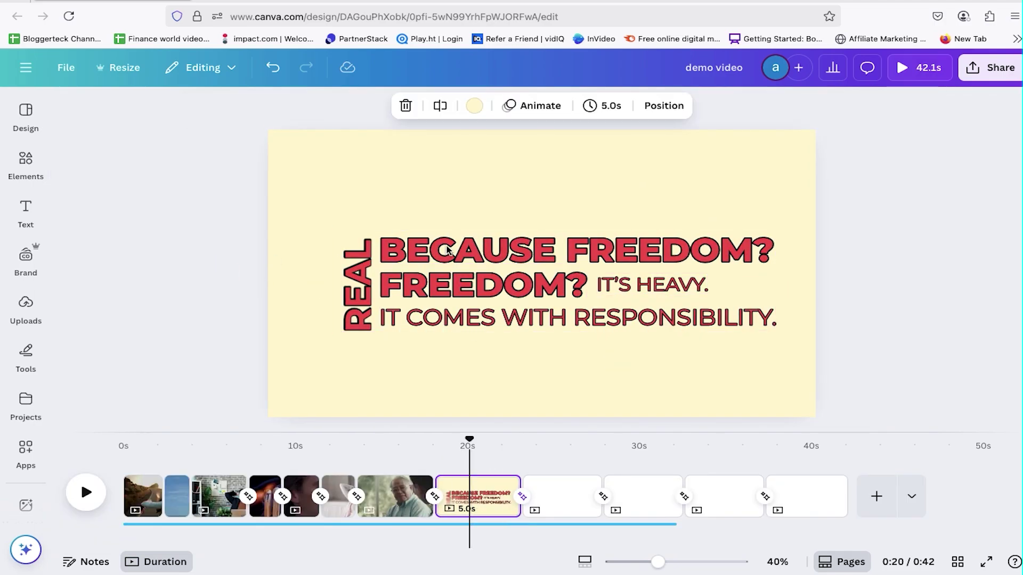
- Apply the Ascend animation to the BECAUSE FREEDOM? text
left_click(501, 251)
left_click(633, 201)
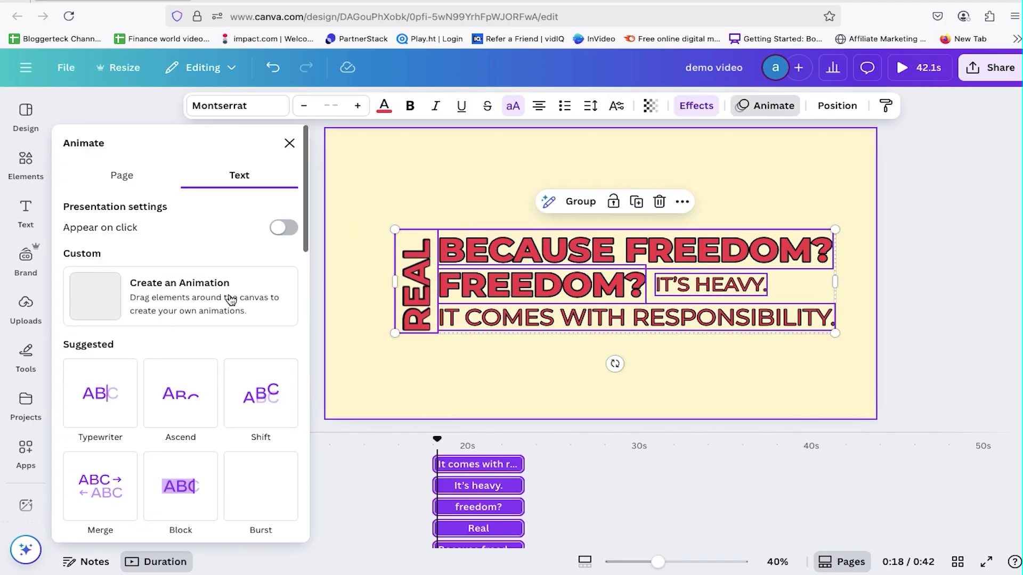
left_click(160, 351)
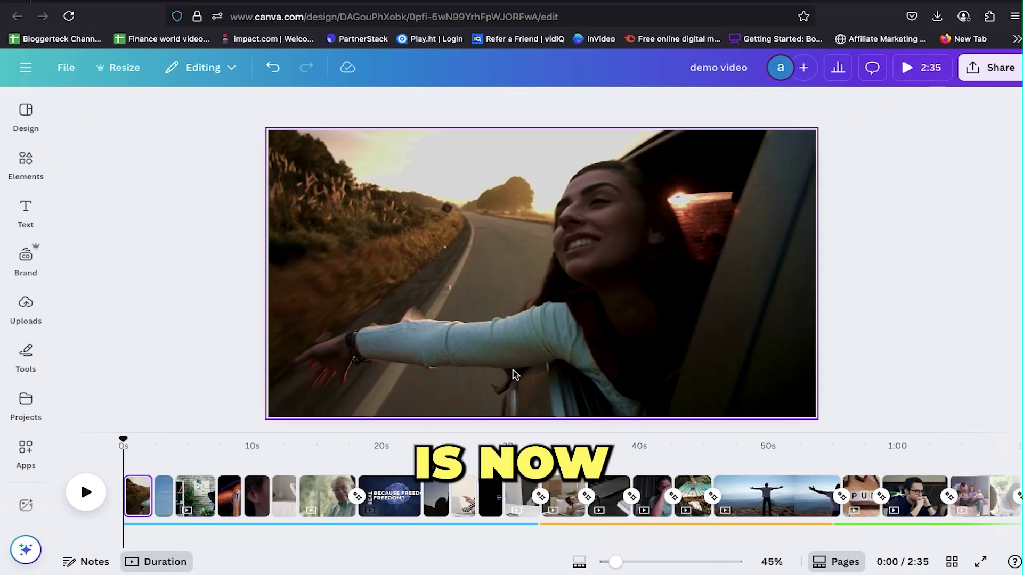
scroll(637, 496, "right", 15)
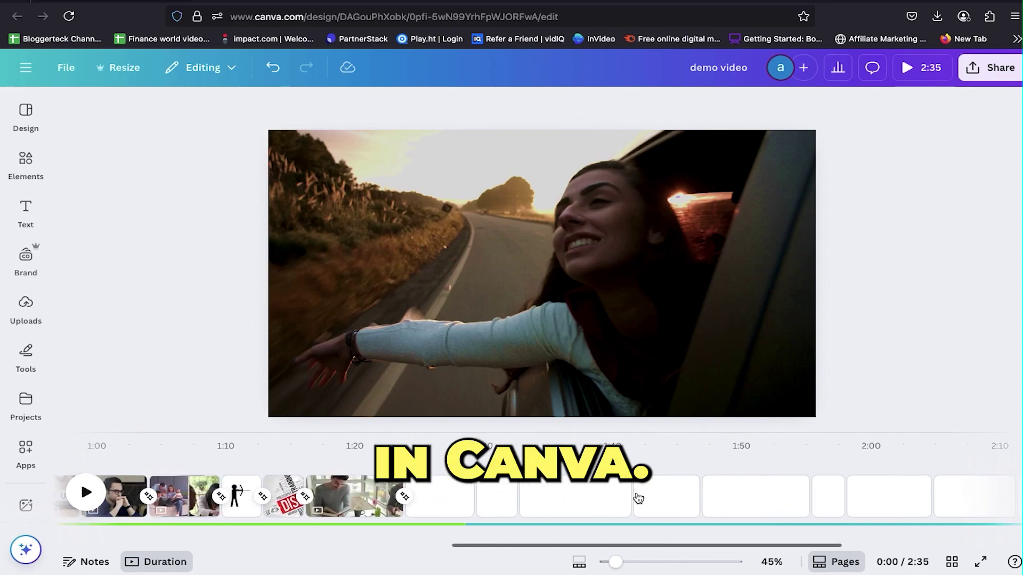
scroll(636, 493, "left", 3)
scroll(636, 493, "right", 5)
scroll(636, 493, "right", 8)
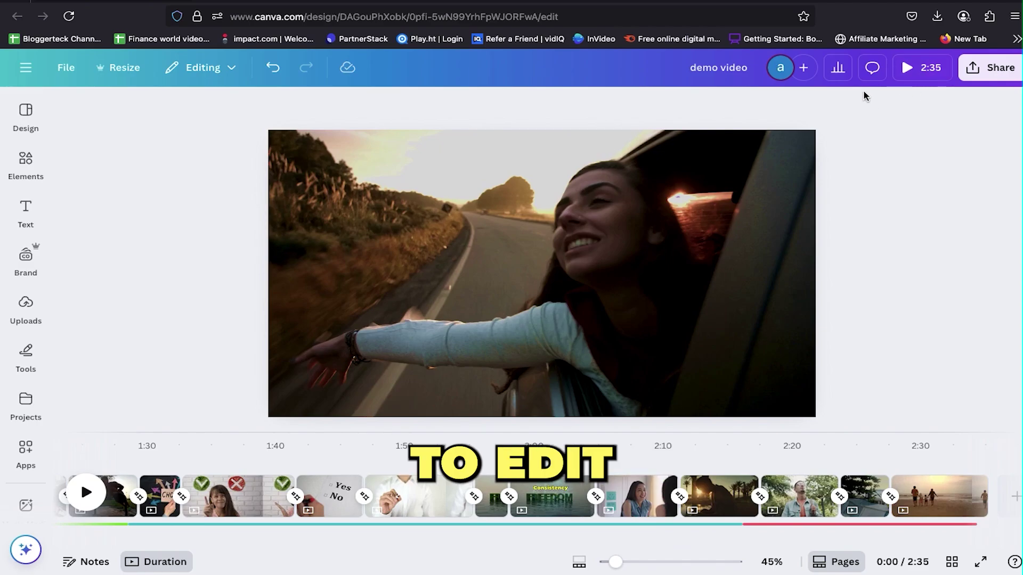
scroll(694, 495, "left", 10)
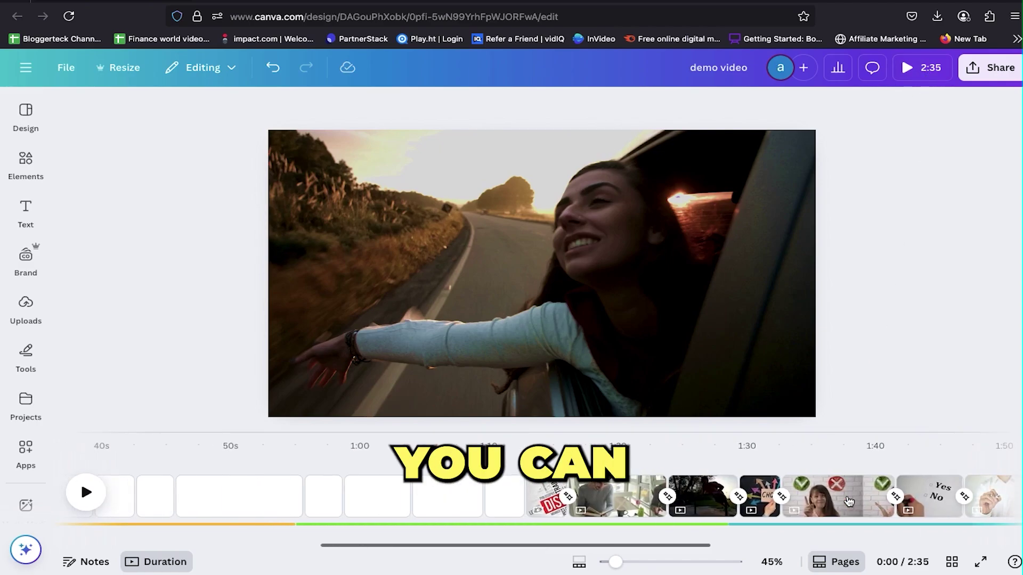
scroll(693, 491, "left", 8)
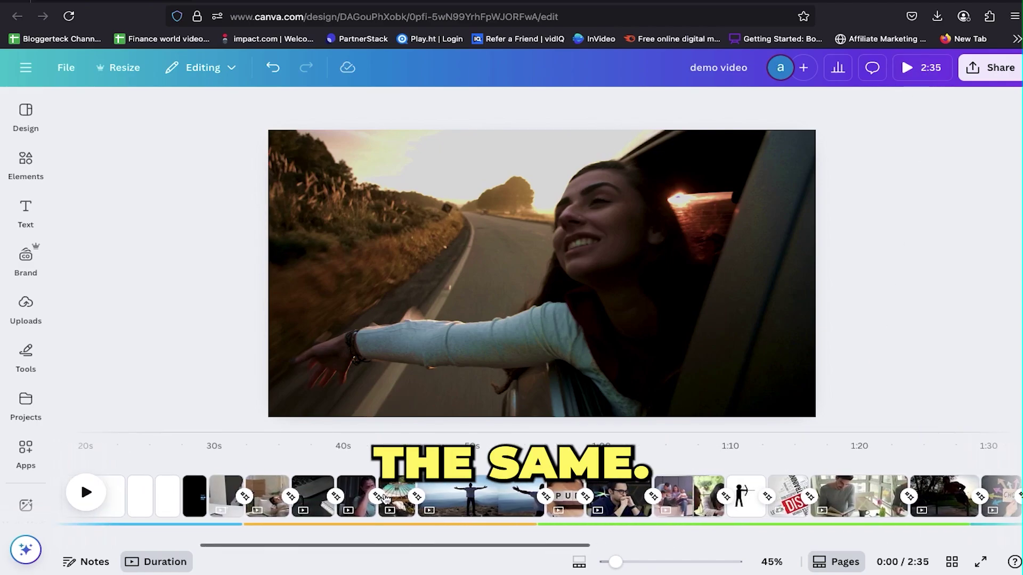
scroll(477, 489, "left", 3)
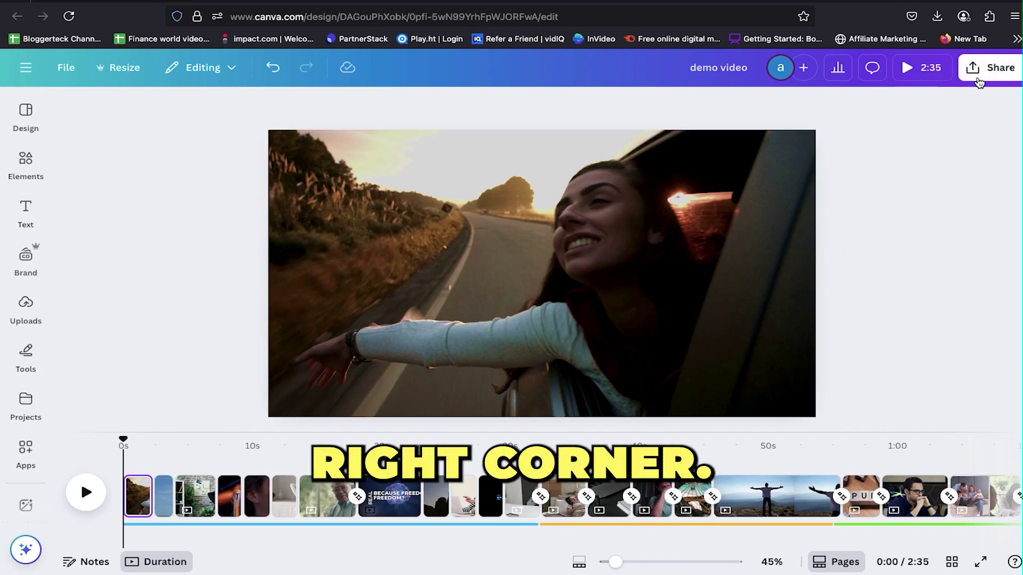
- Download all pages of the video as a 1080p MP4 file from the Share menu
left_click(978, 79)
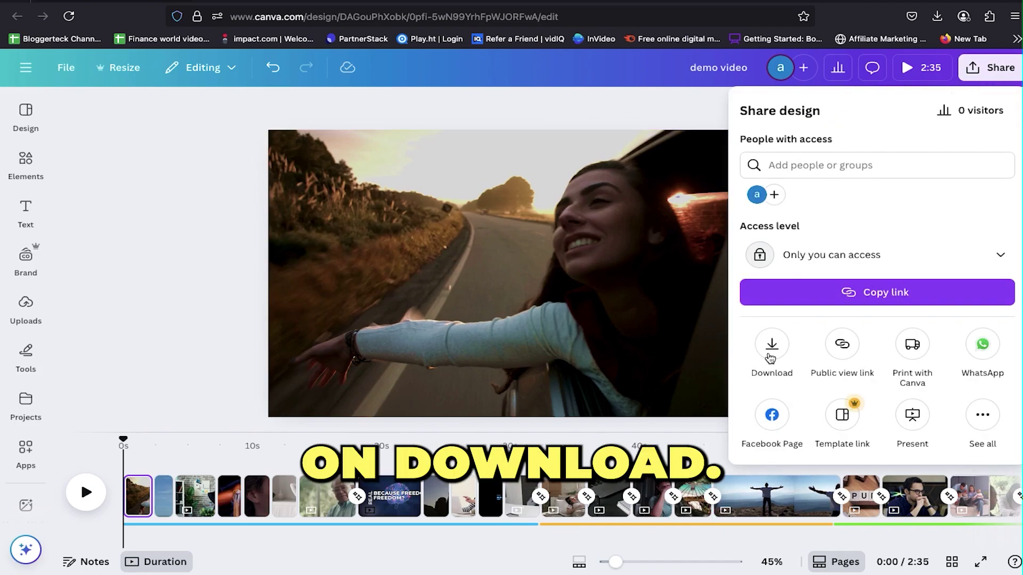
left_click(771, 345)
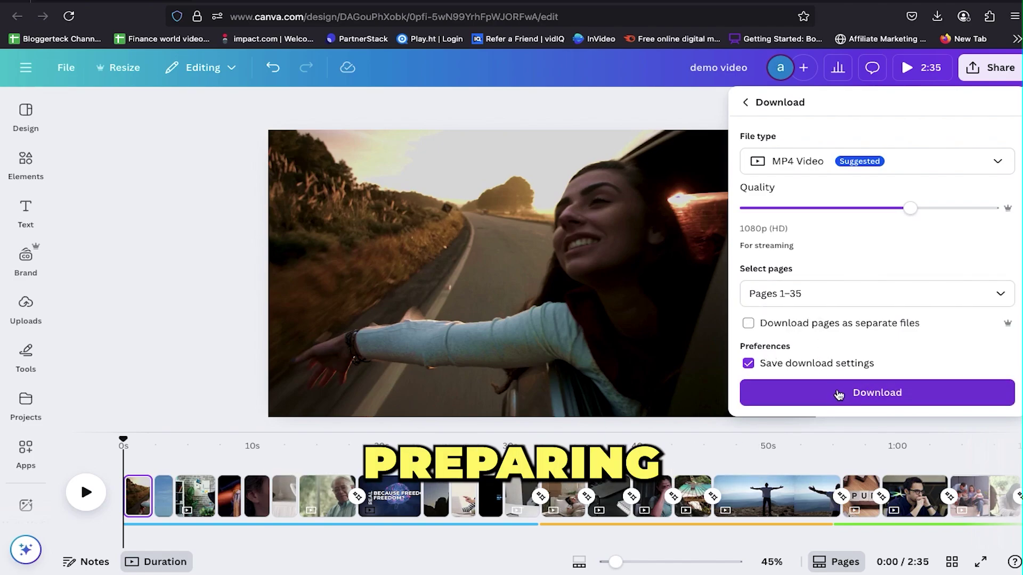
left_click(837, 393)
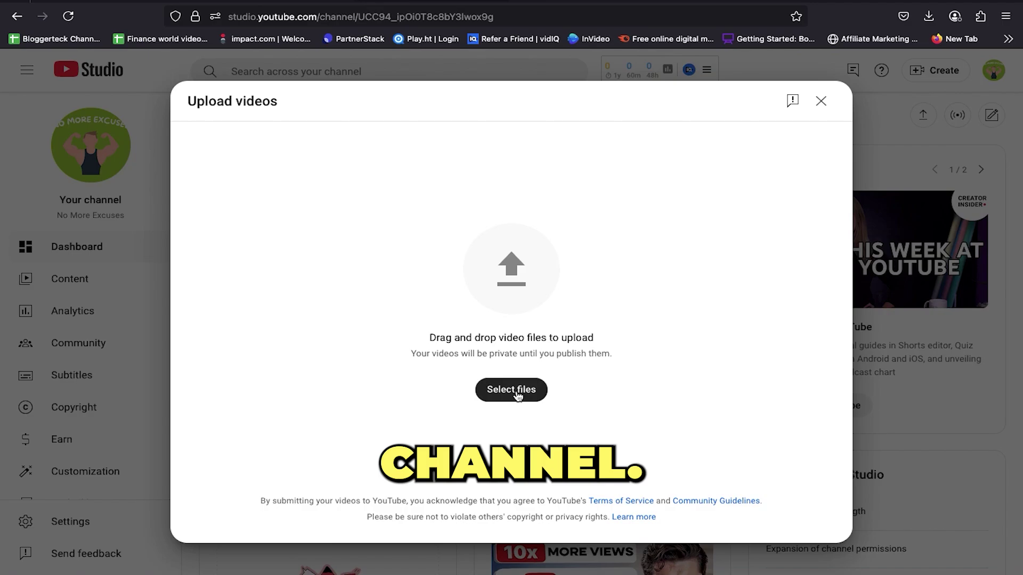
- Upload demo video.mp4 from Downloads so it uploads privately with the title demo video
left_click(512, 390)
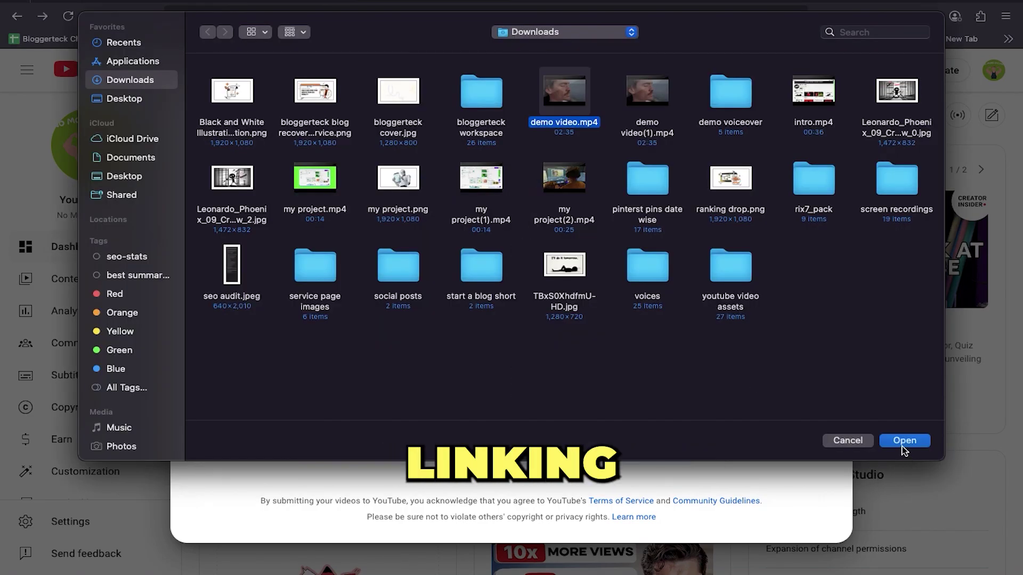
left_click(904, 441)
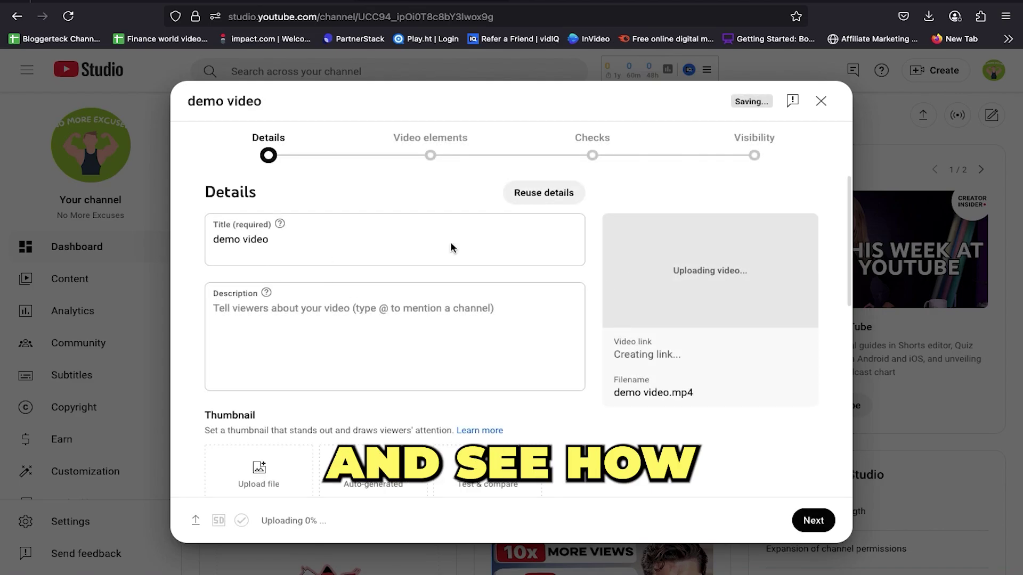
scroll(598, 449, "down", 8)
- Start writing a new comment under the faceless-videos tutorial video
scroll(463, 450, "up", 6)
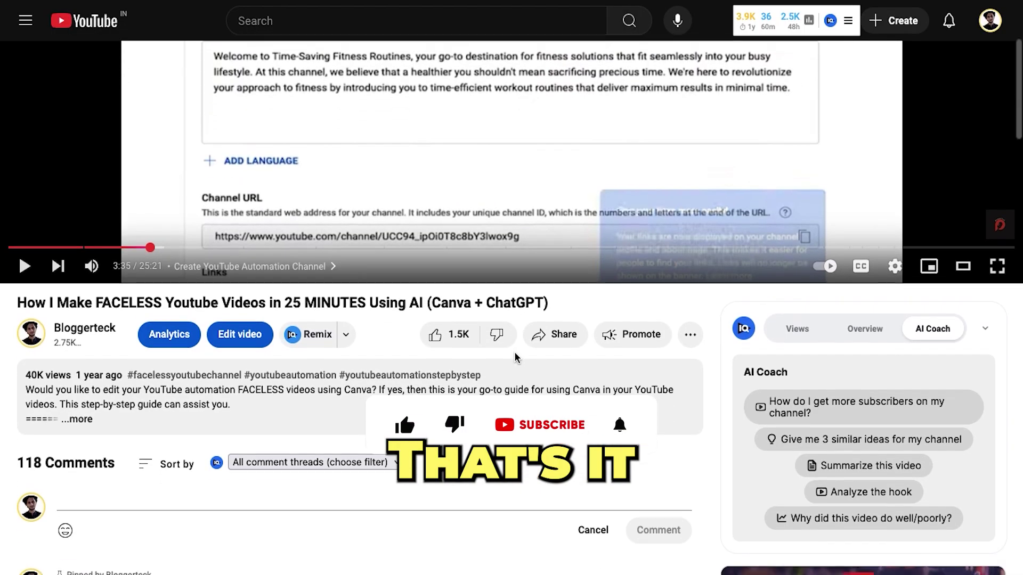
scroll(455, 267, "down", 2)
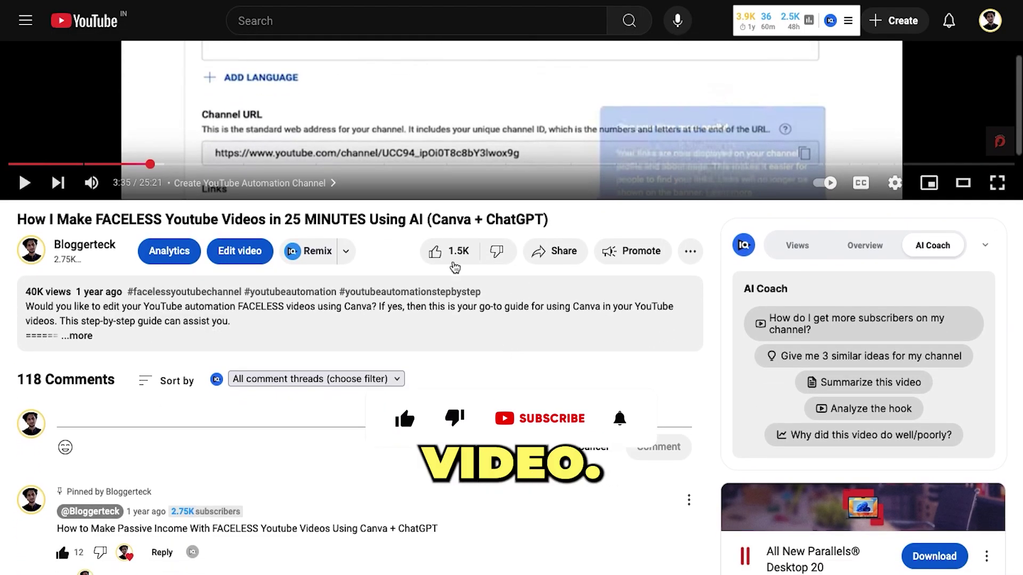
left_click(149, 421)
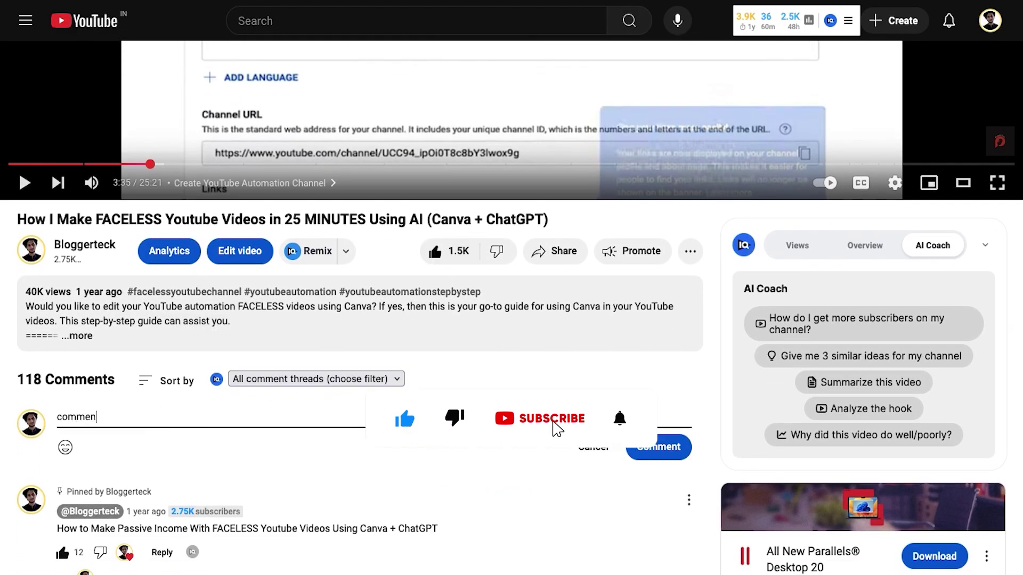